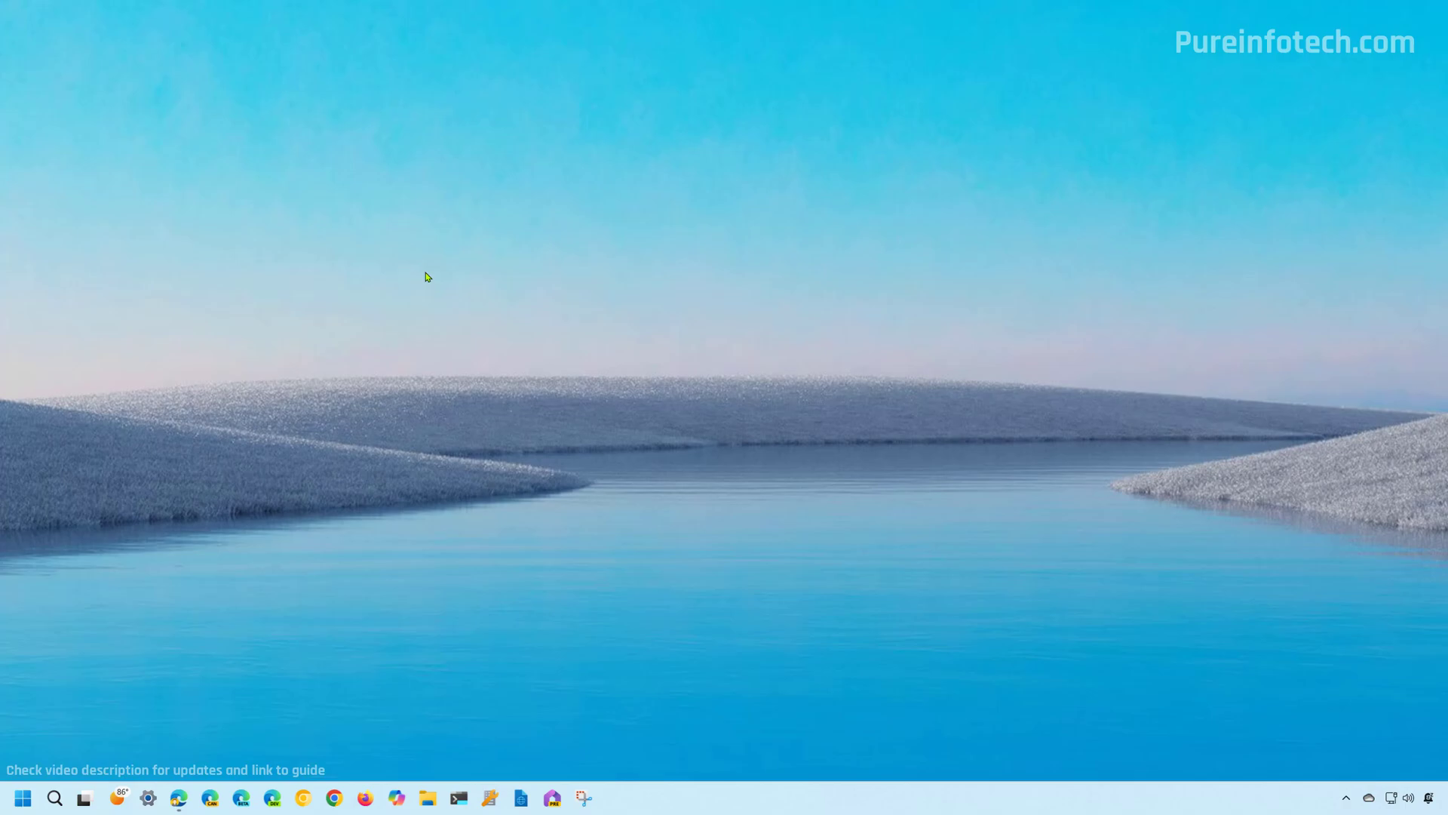
Launch Edit group policy from a Start search for 'group'.
key("super")
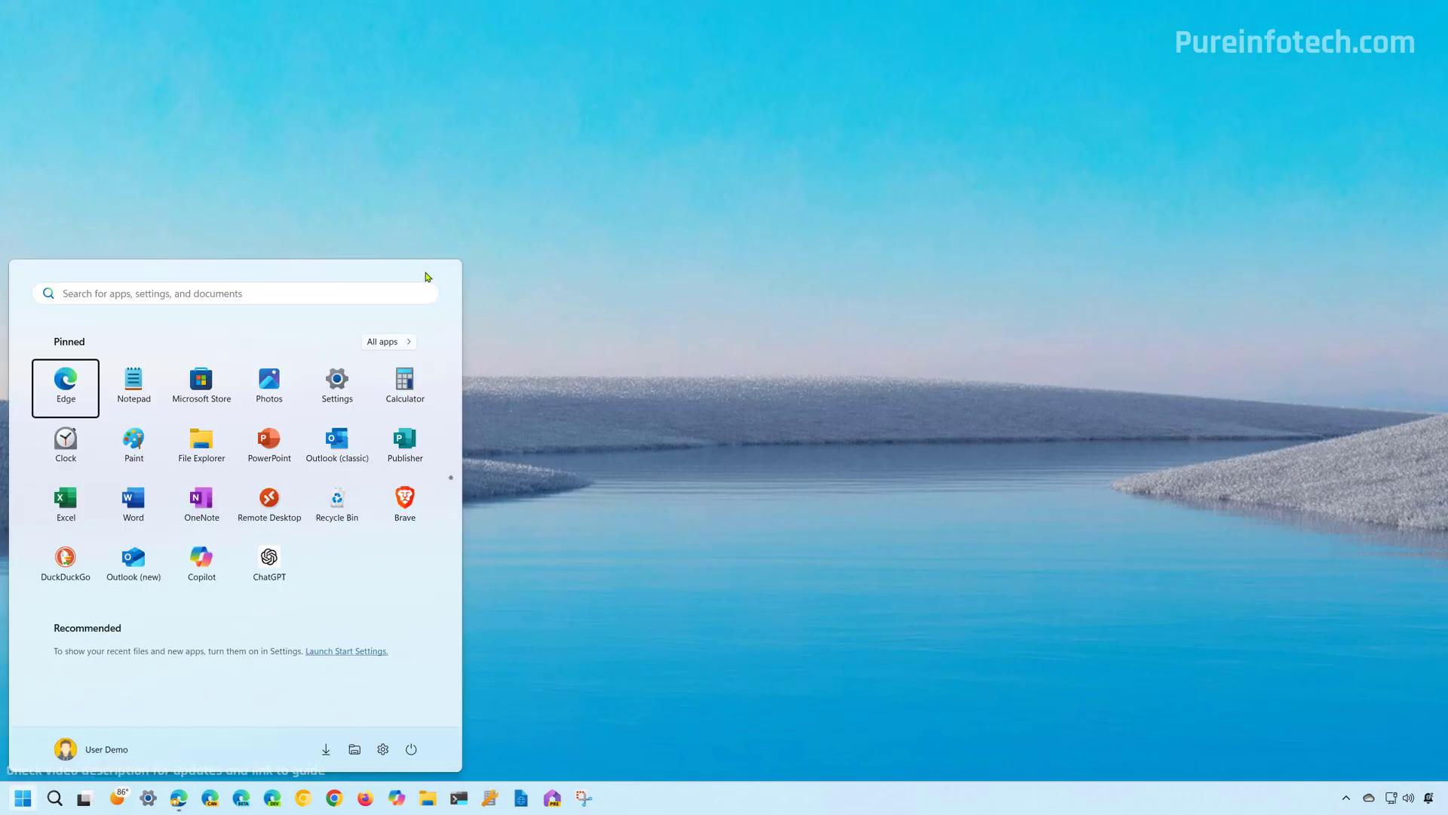
type("group")
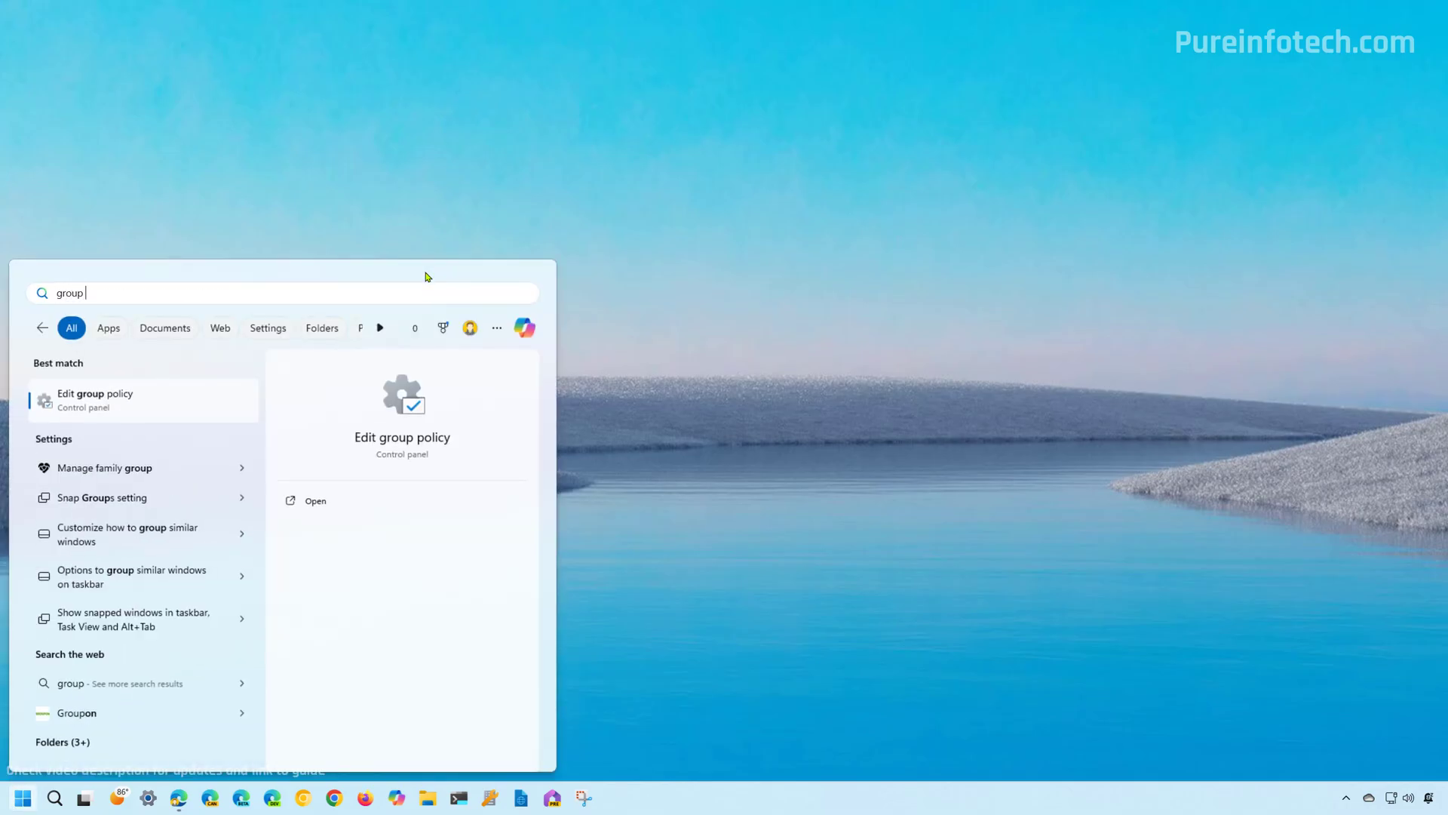
key("Return")
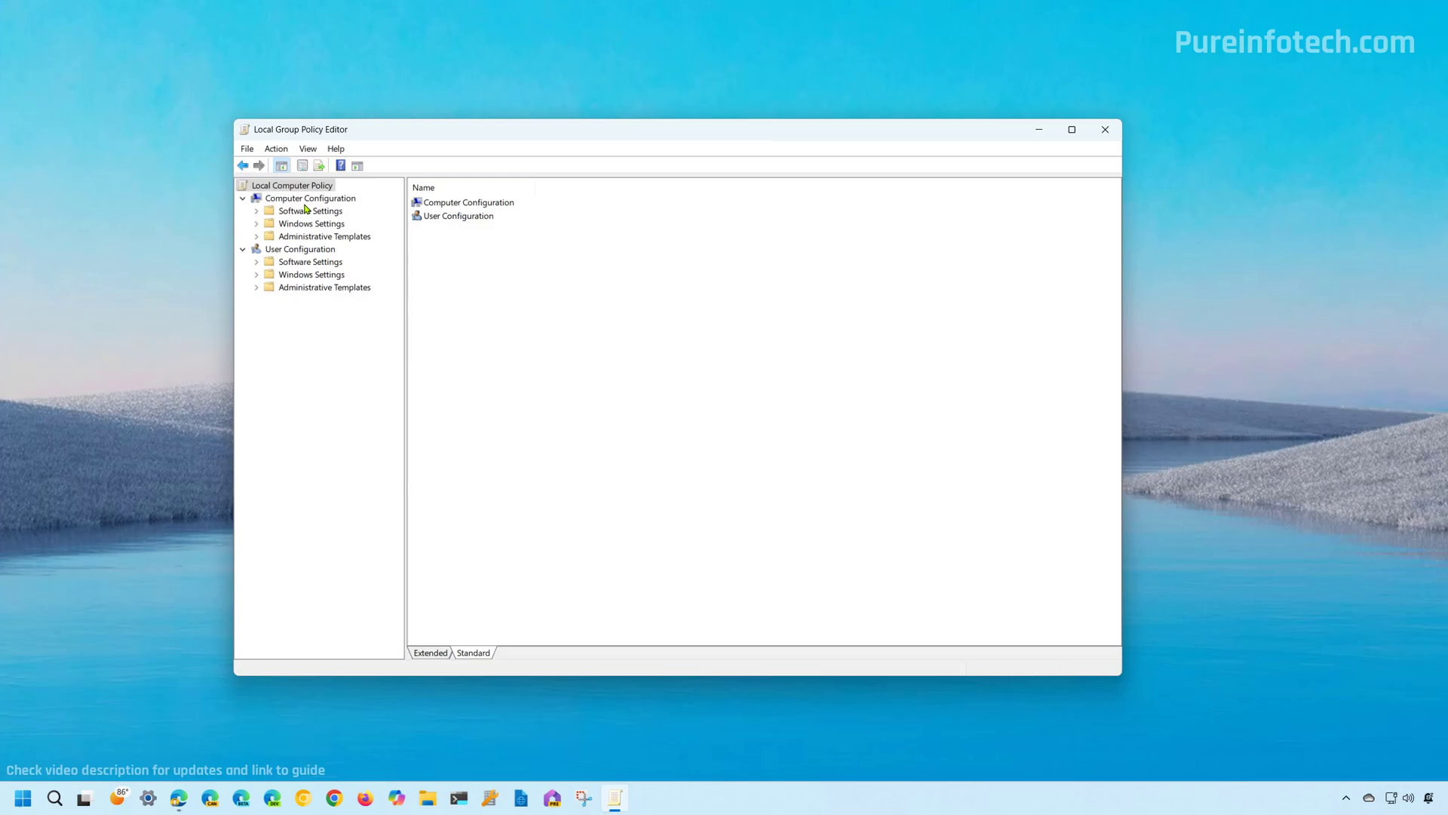
Browse to Computer Configuration > Administrative Templates > Control Panel > Personalization and select Do not display the lock screen.
left_click(306, 199)
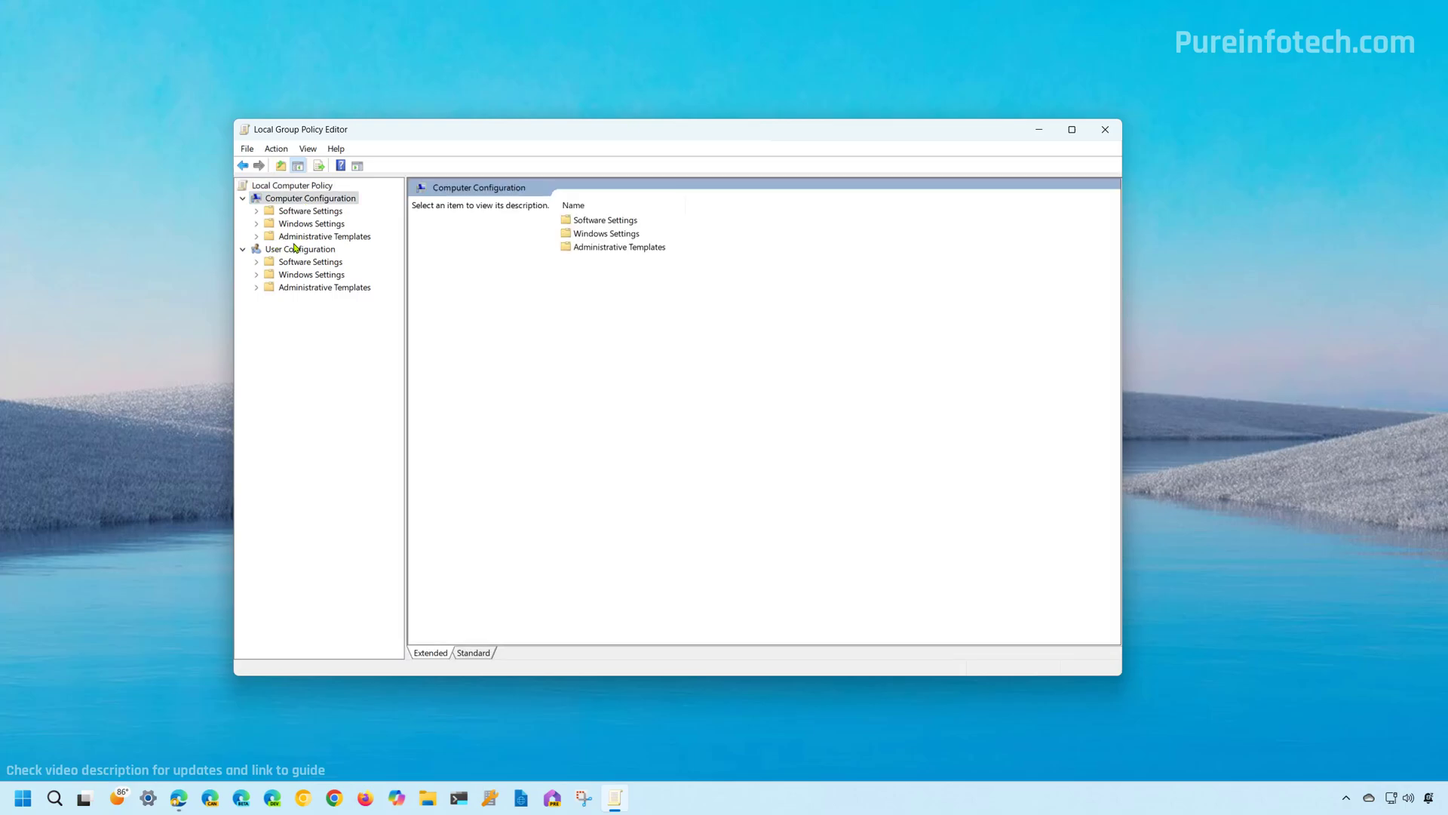
double_click(308, 239)
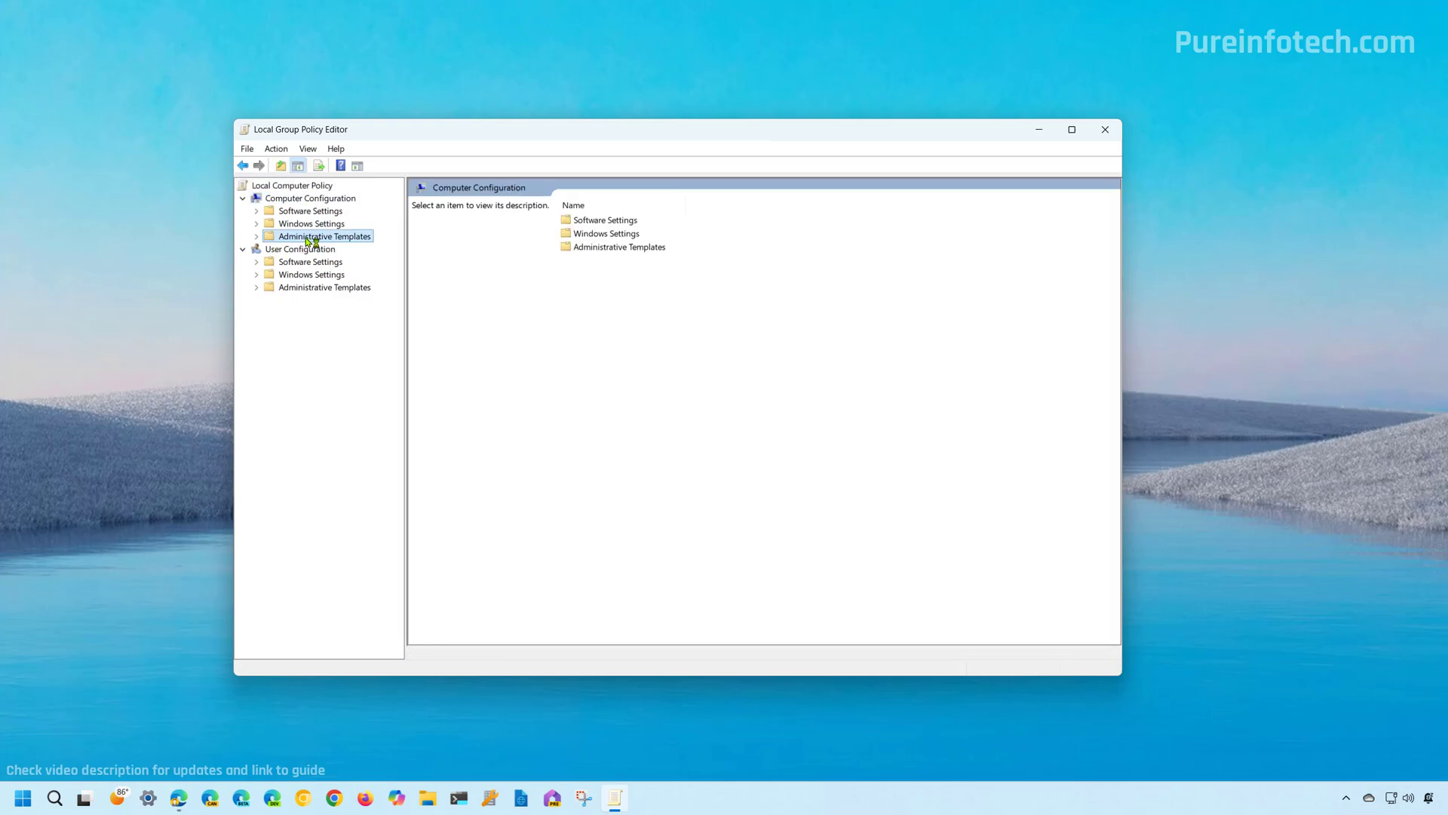
double_click(308, 251)
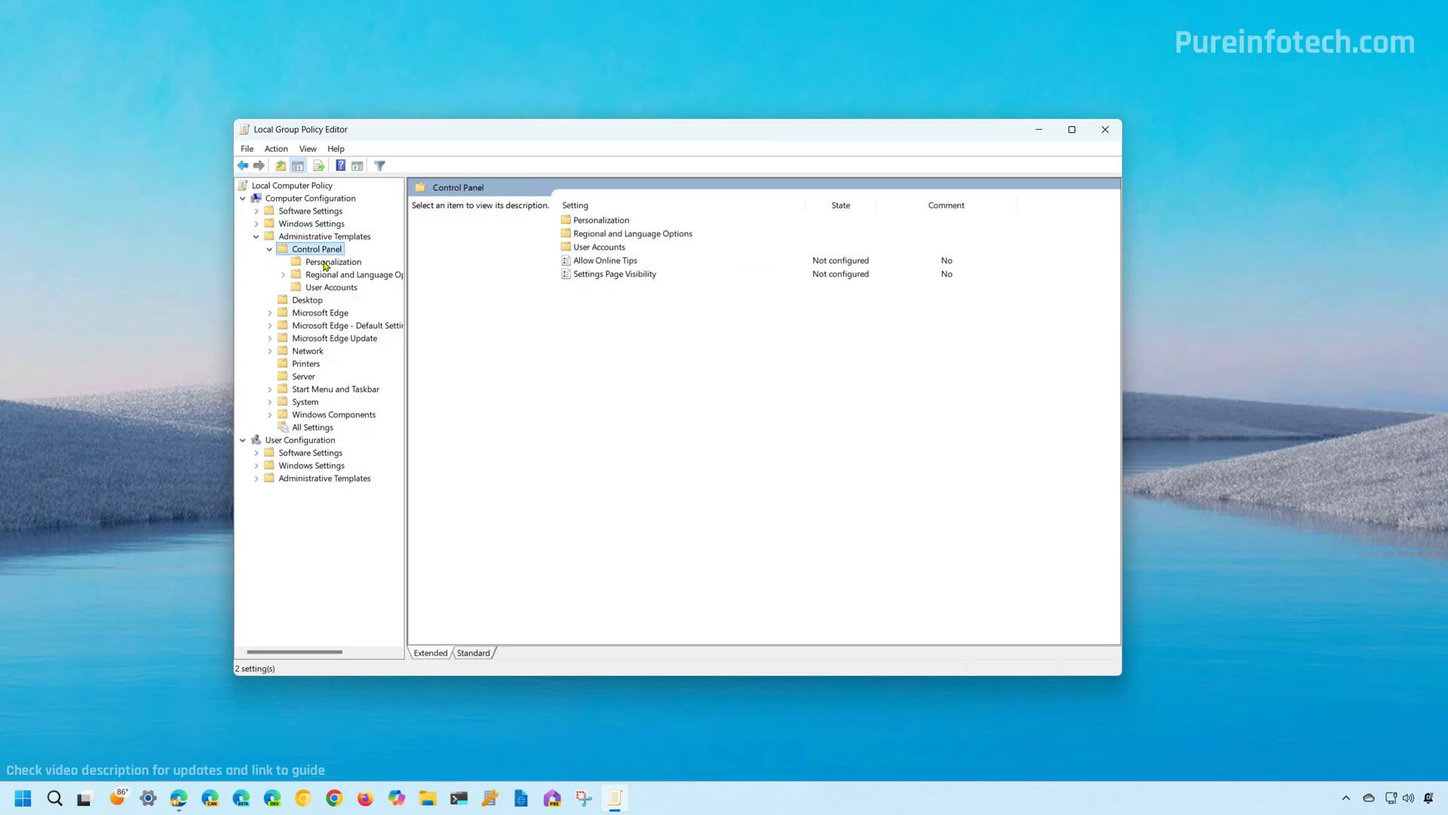
left_click(326, 263)
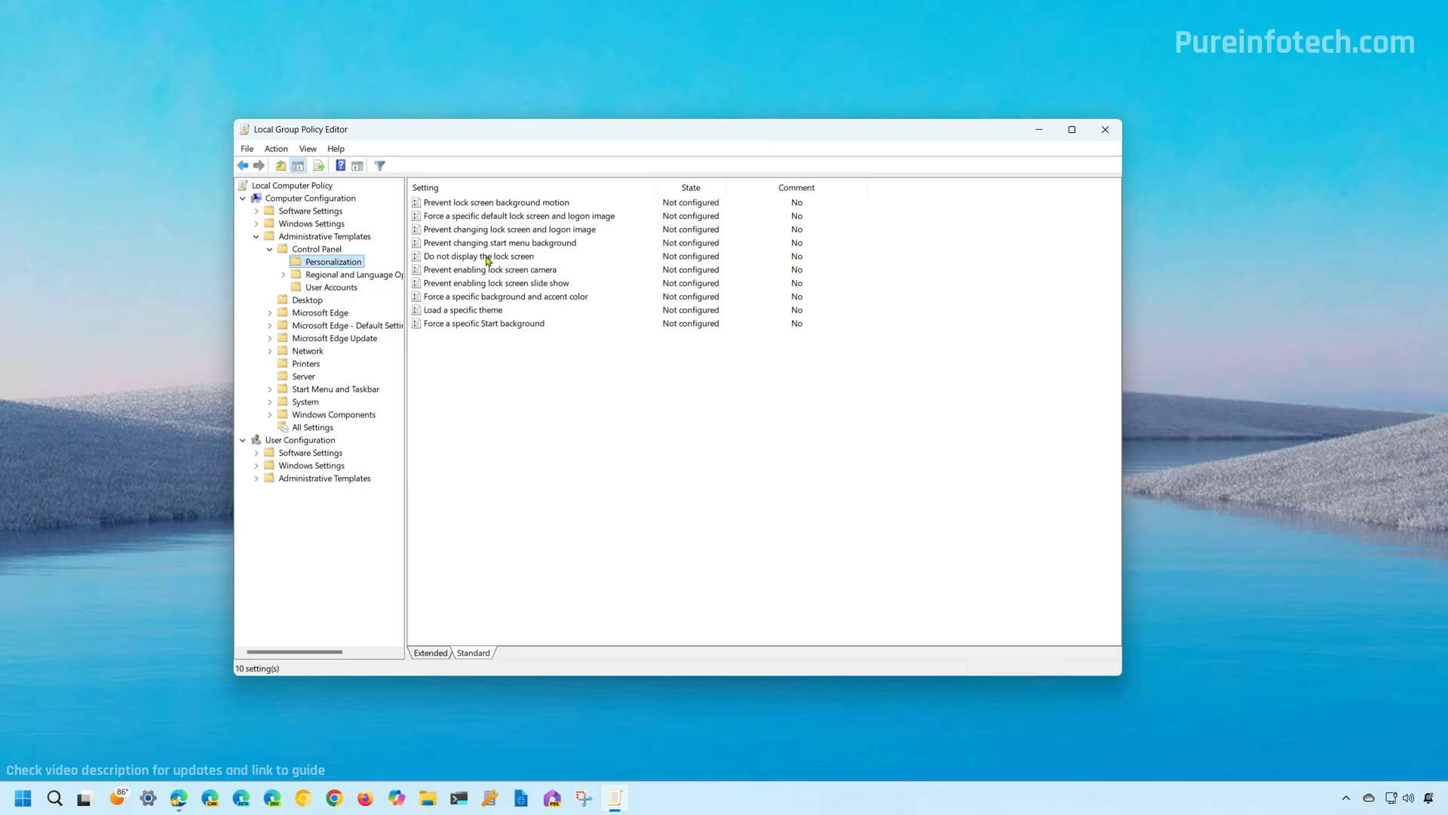
left_click(488, 257)
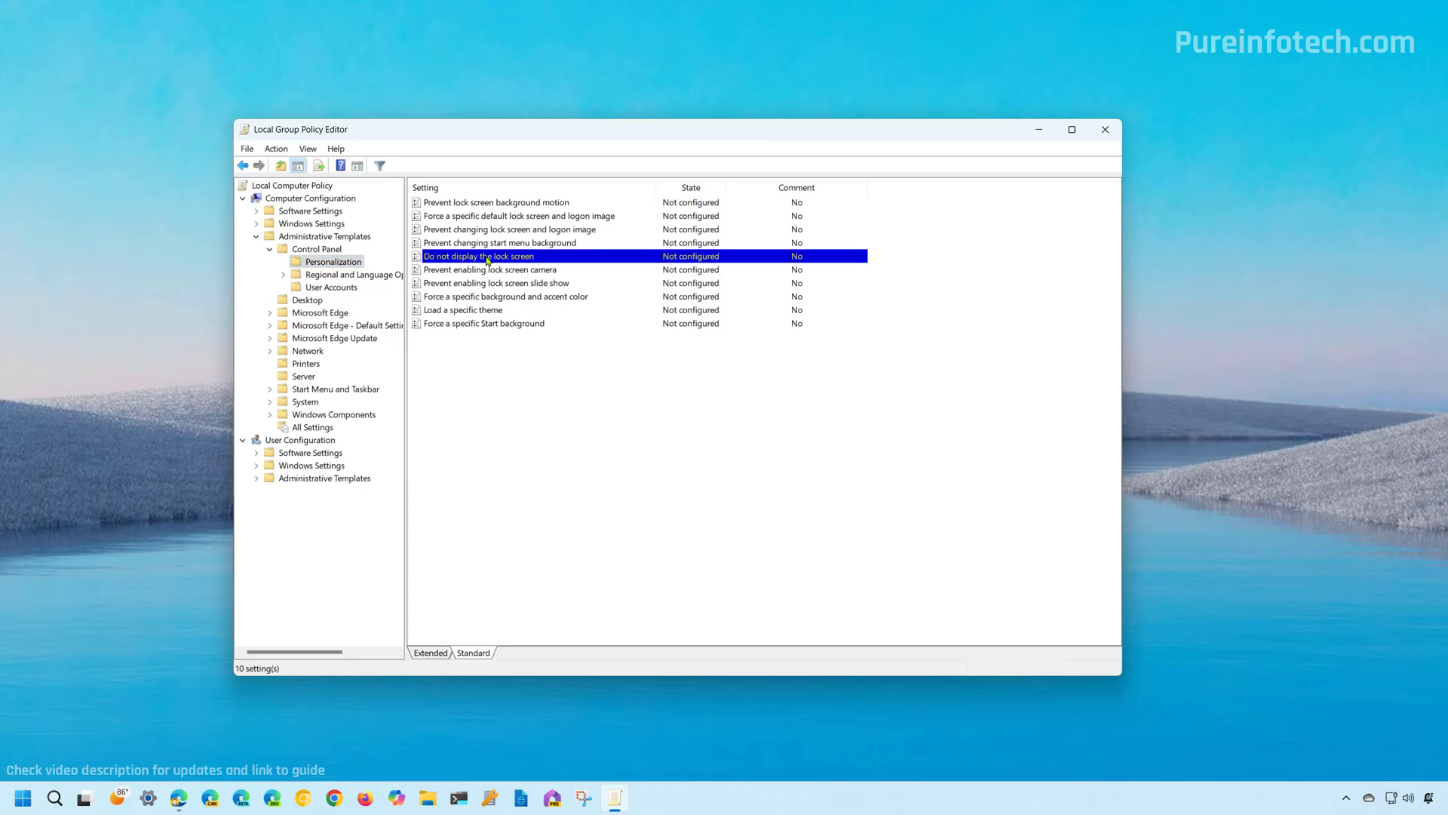
Set the Do not display the lock screen policy to Enabled and apply it.
right_click(487, 259)
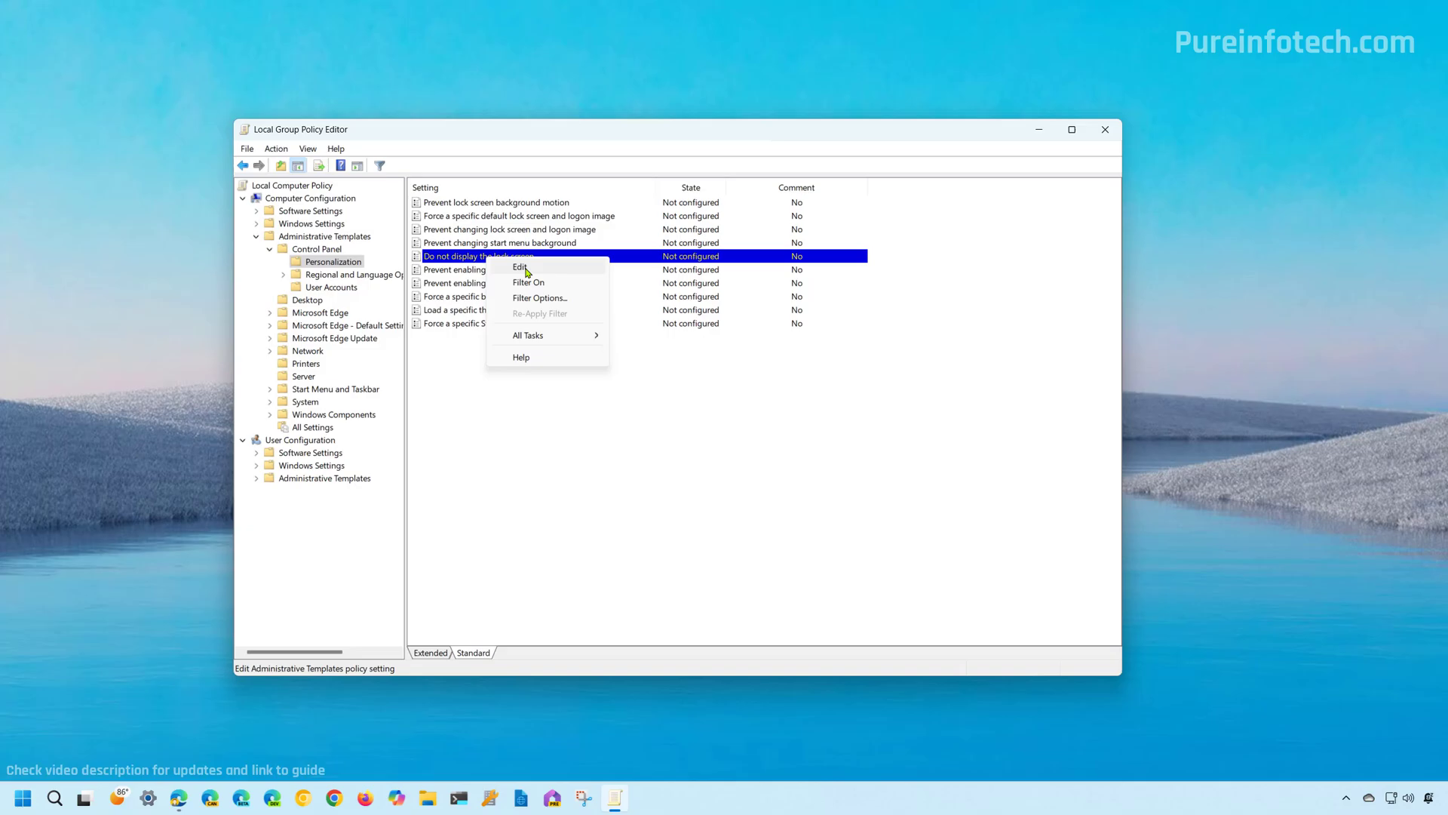
left_click(526, 269)
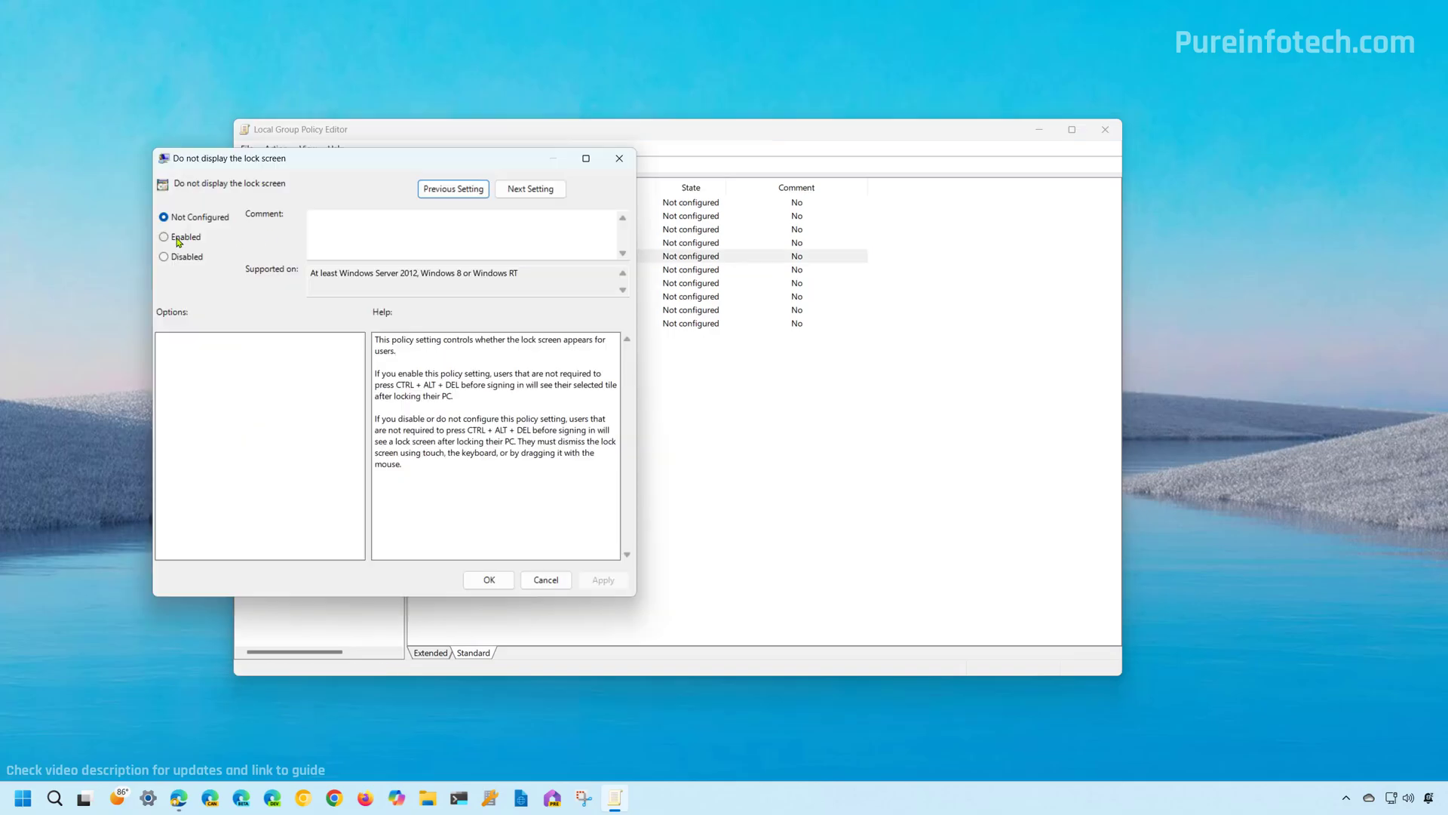
left_click(178, 239)
left_click(599, 580)
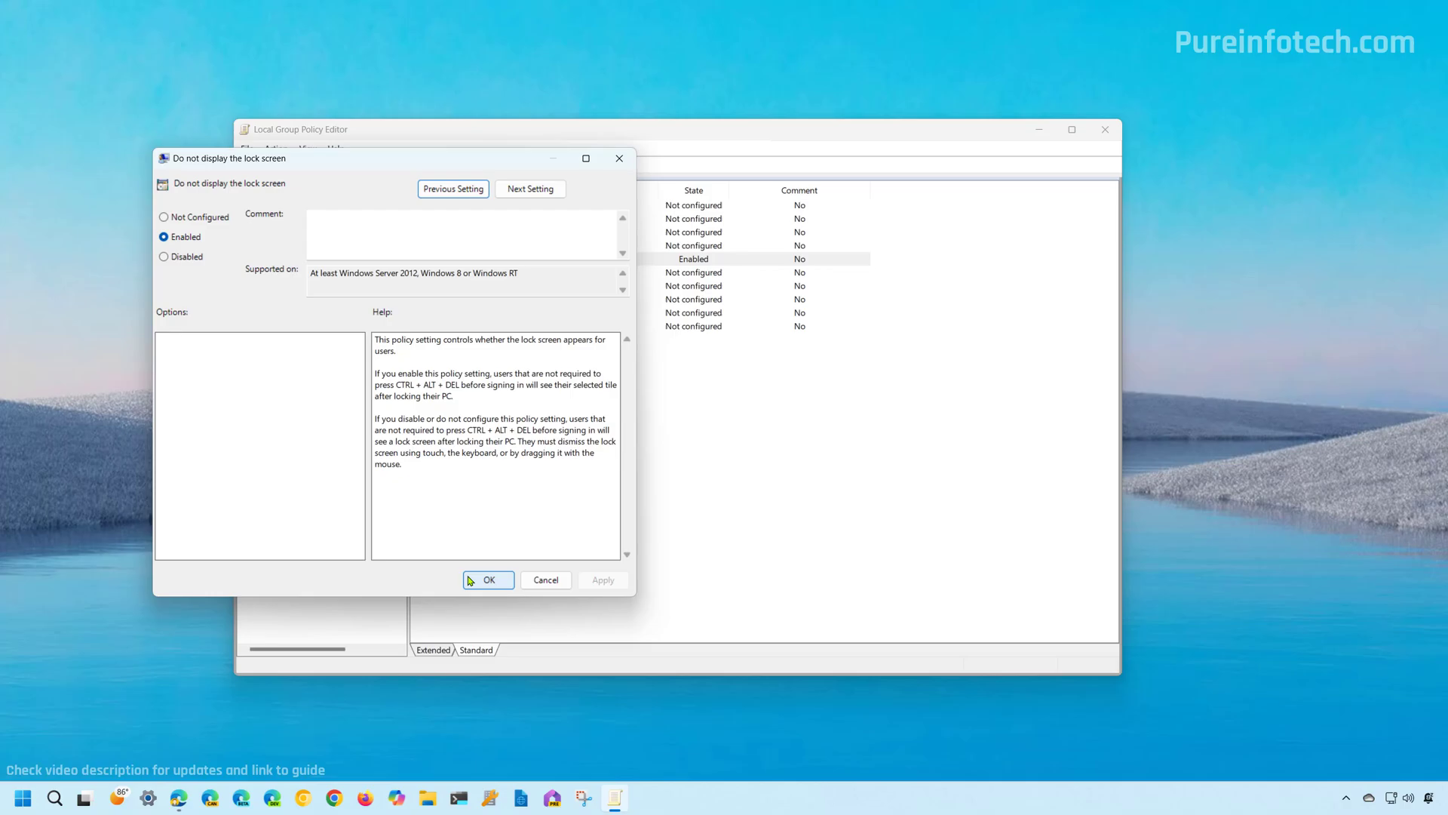
left_click(492, 581)
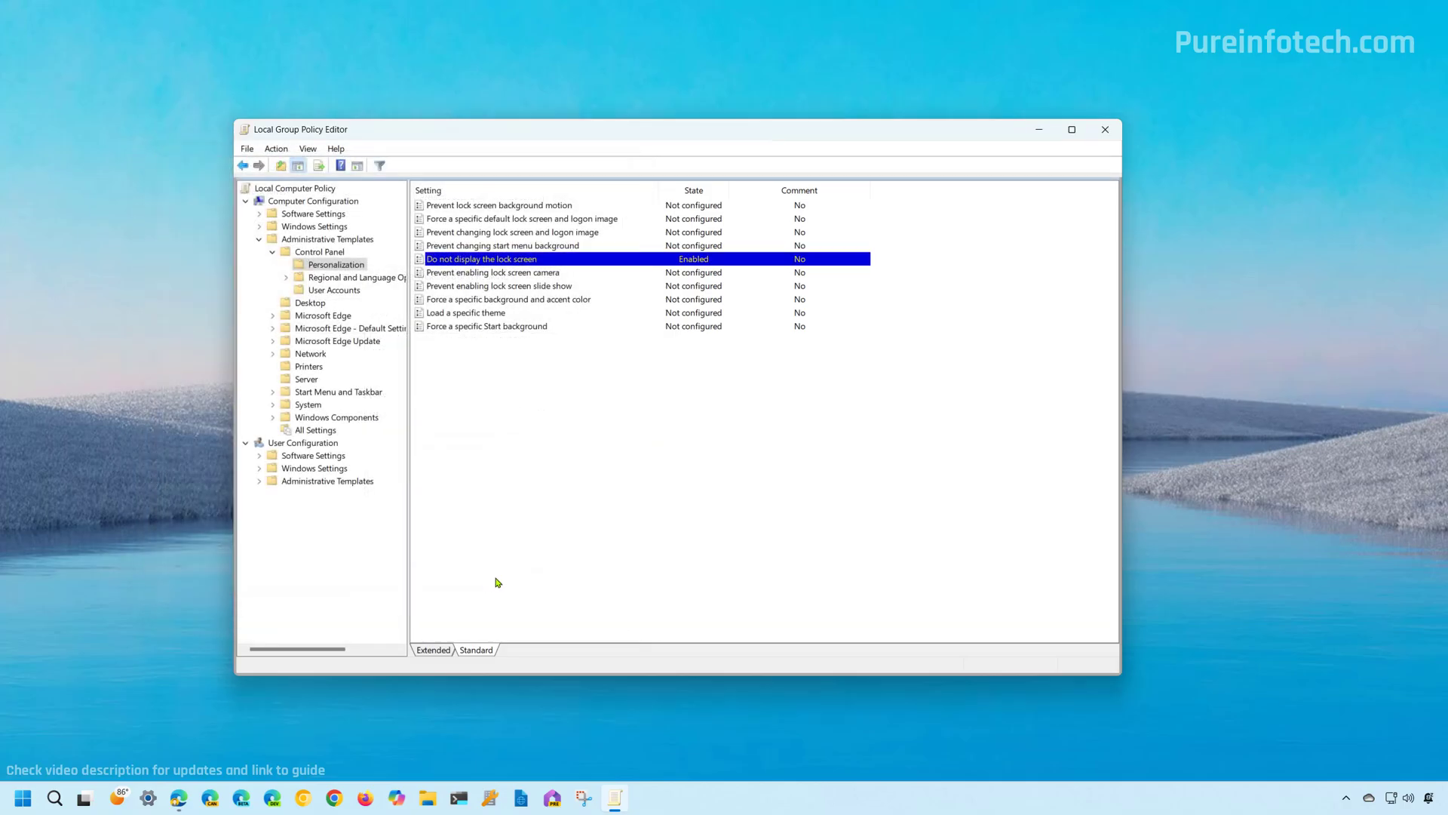
Close the Group Policy Editor, lock the PC, and sign back in with the PIN.
left_click(1103, 133)
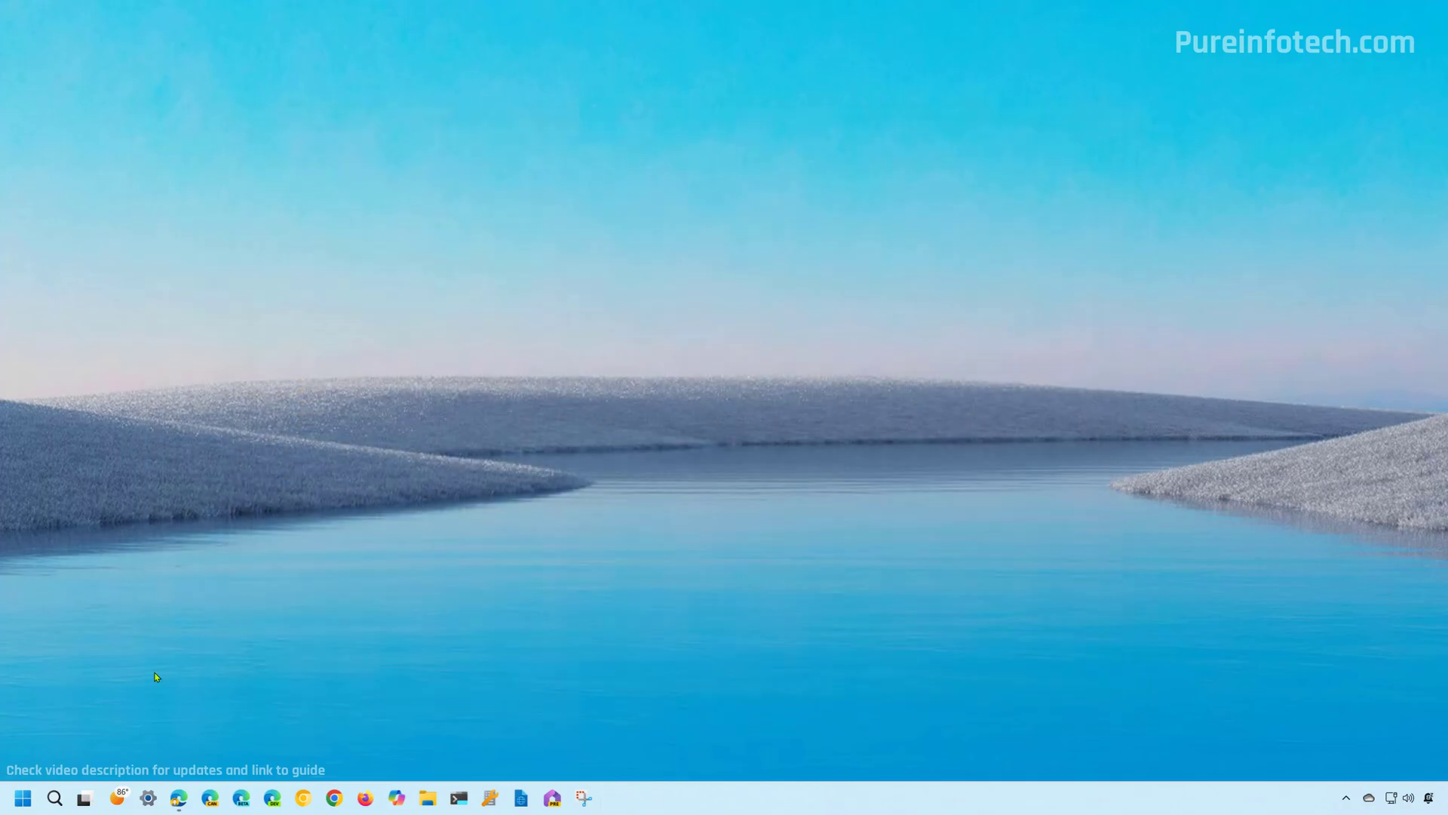
left_click(23, 797)
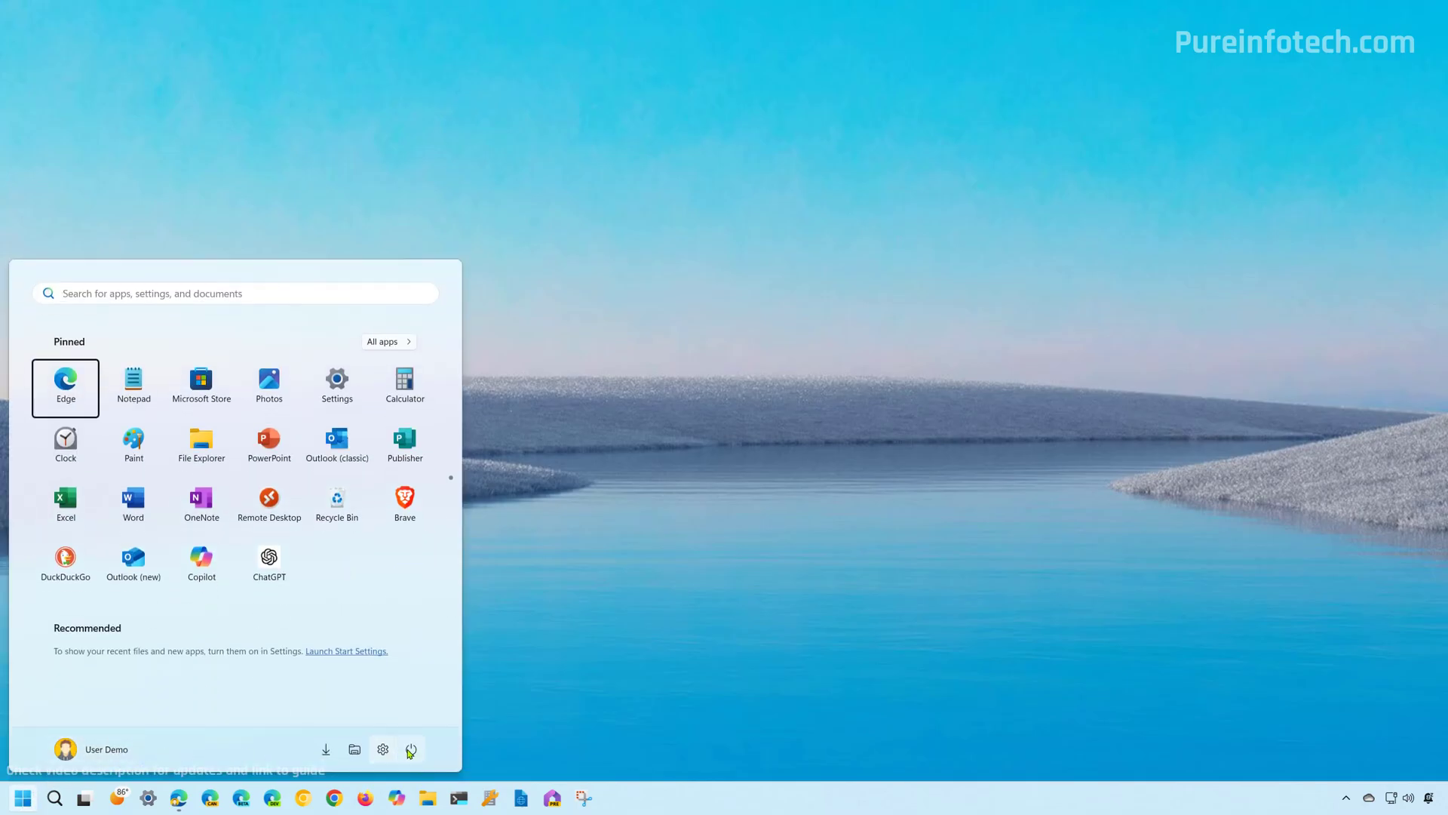
left_click(410, 751)
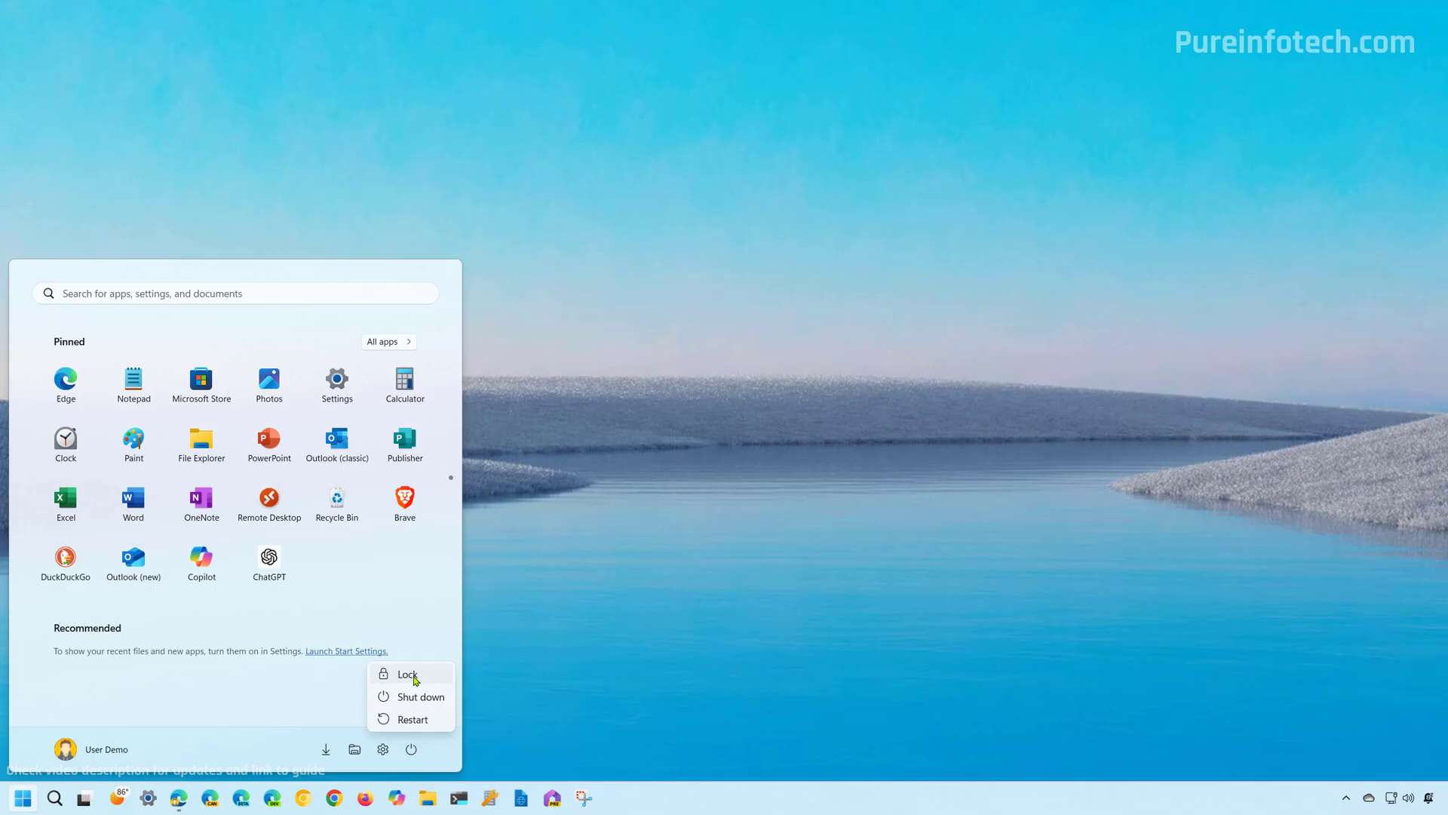
left_click(407, 675)
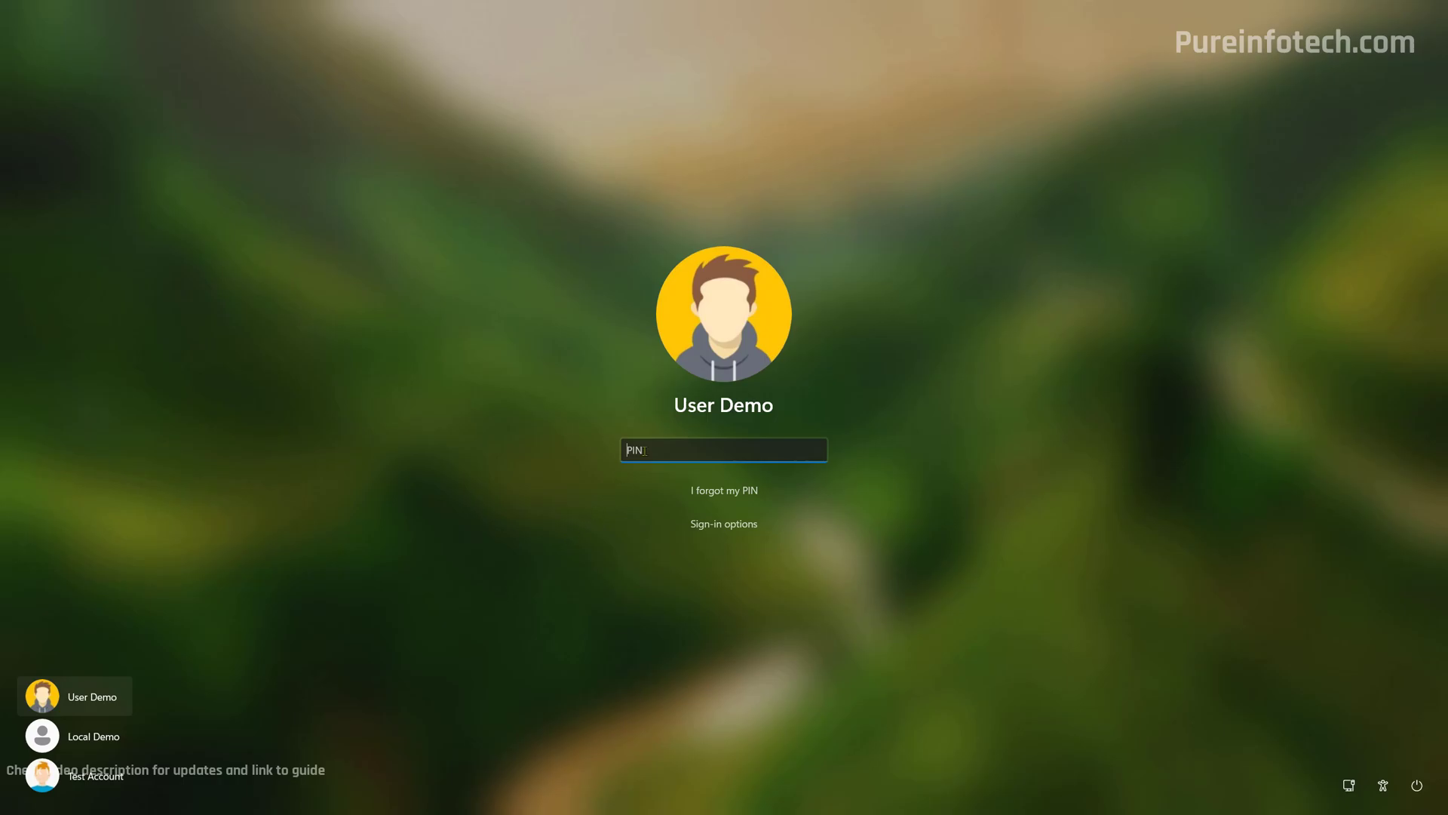
type("1234")
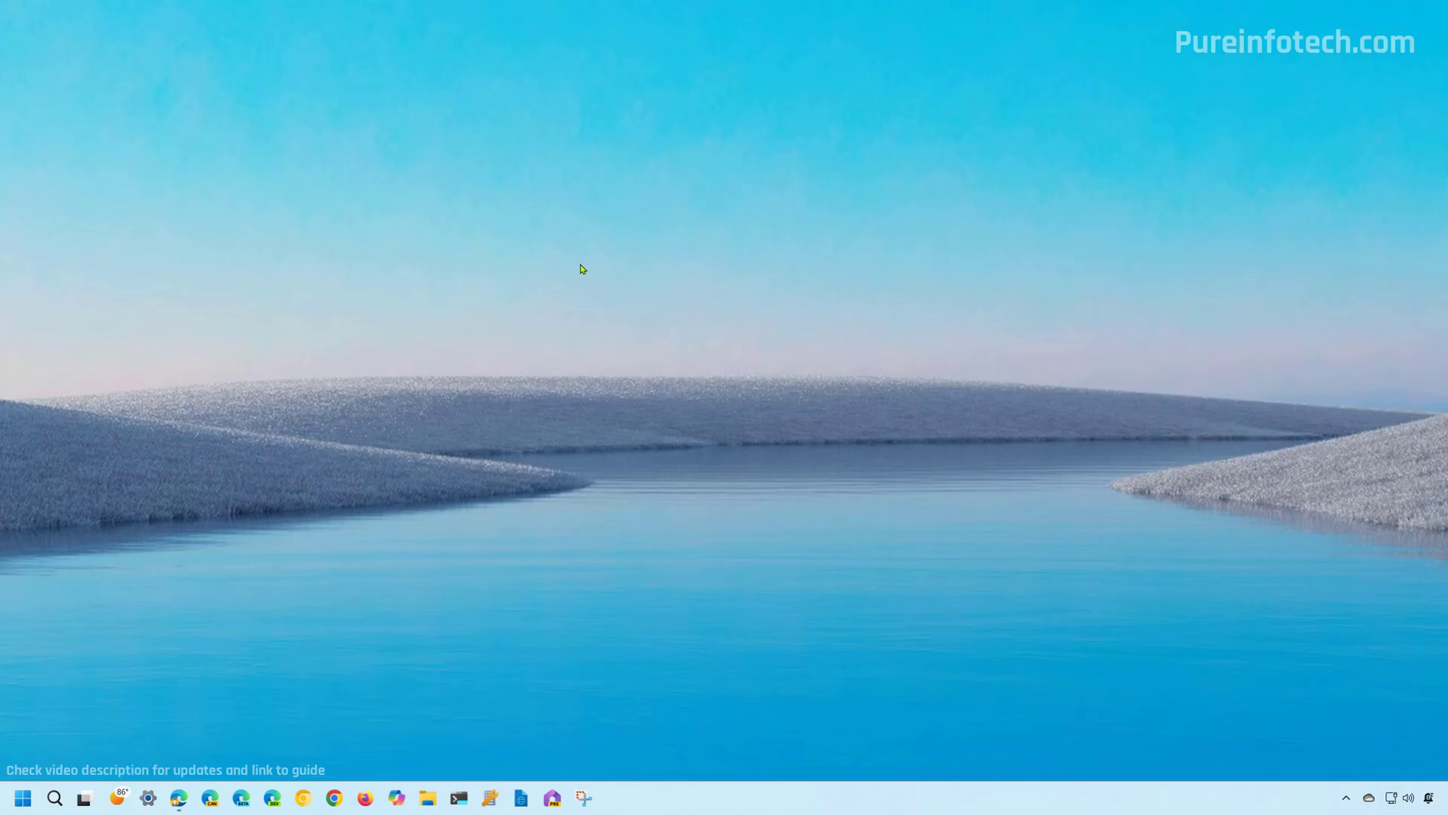
Reopen Edit group policy from a Start search for 'group'.
key("super")
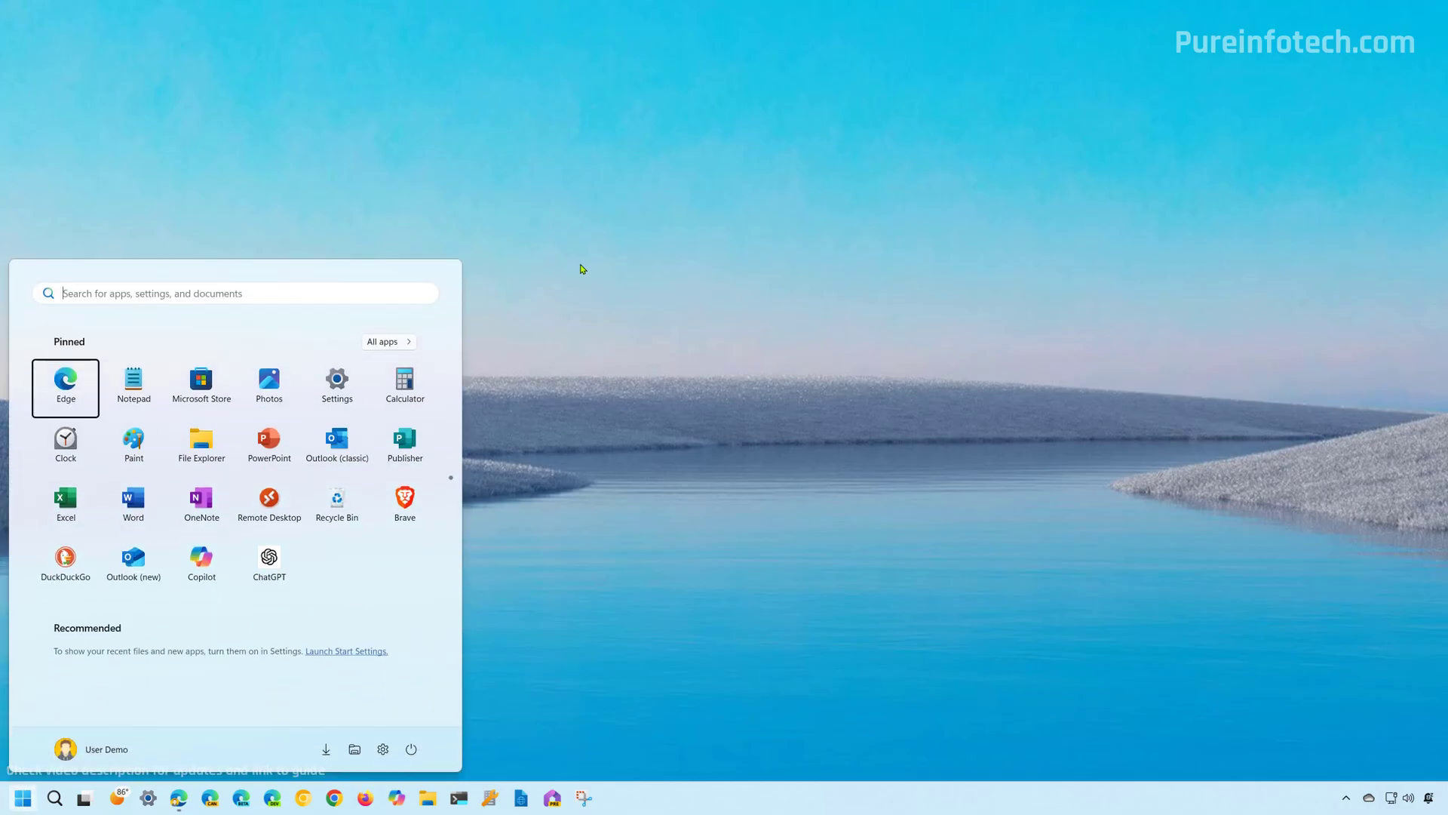
type("group")
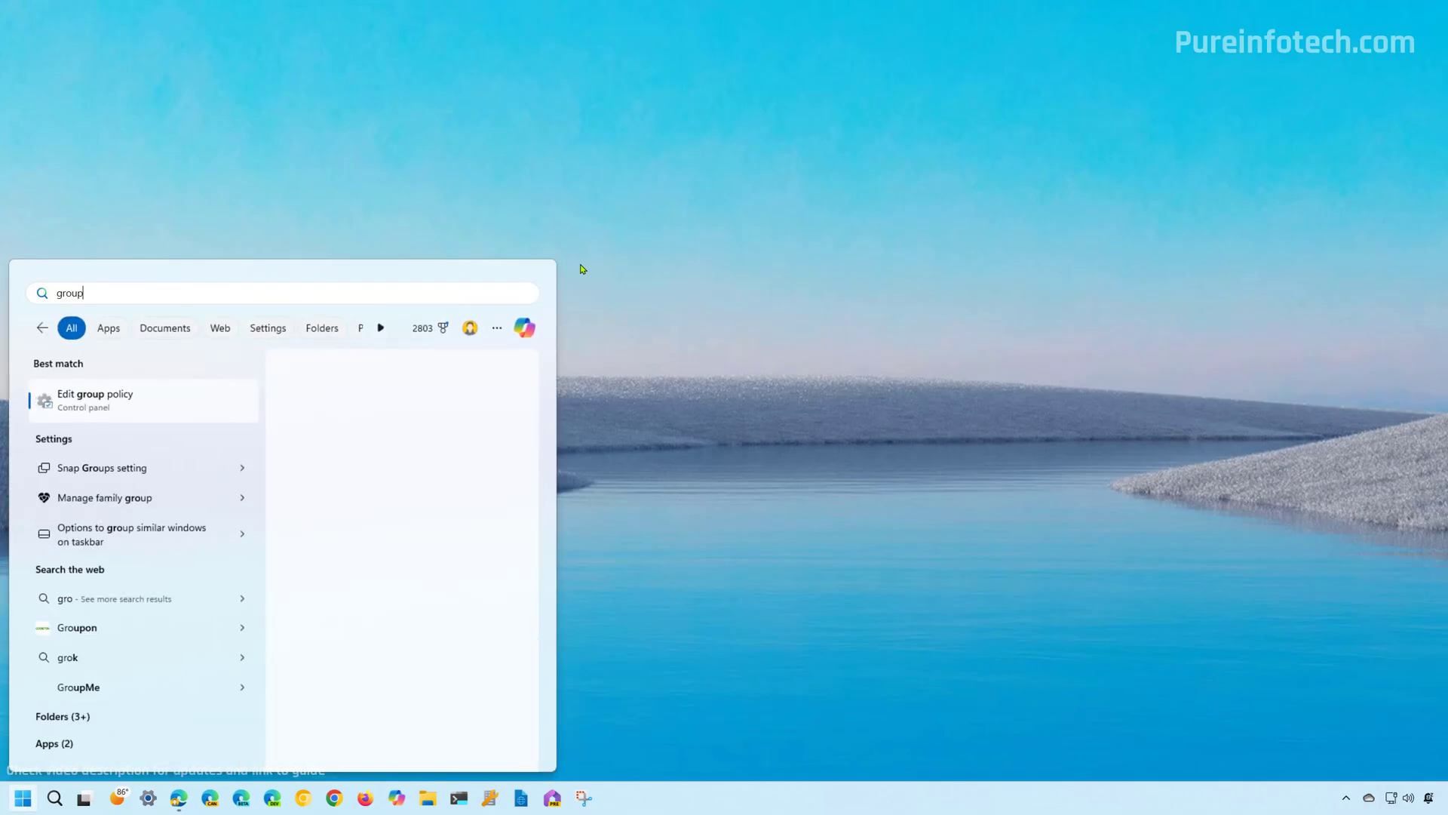
left_click(213, 394)
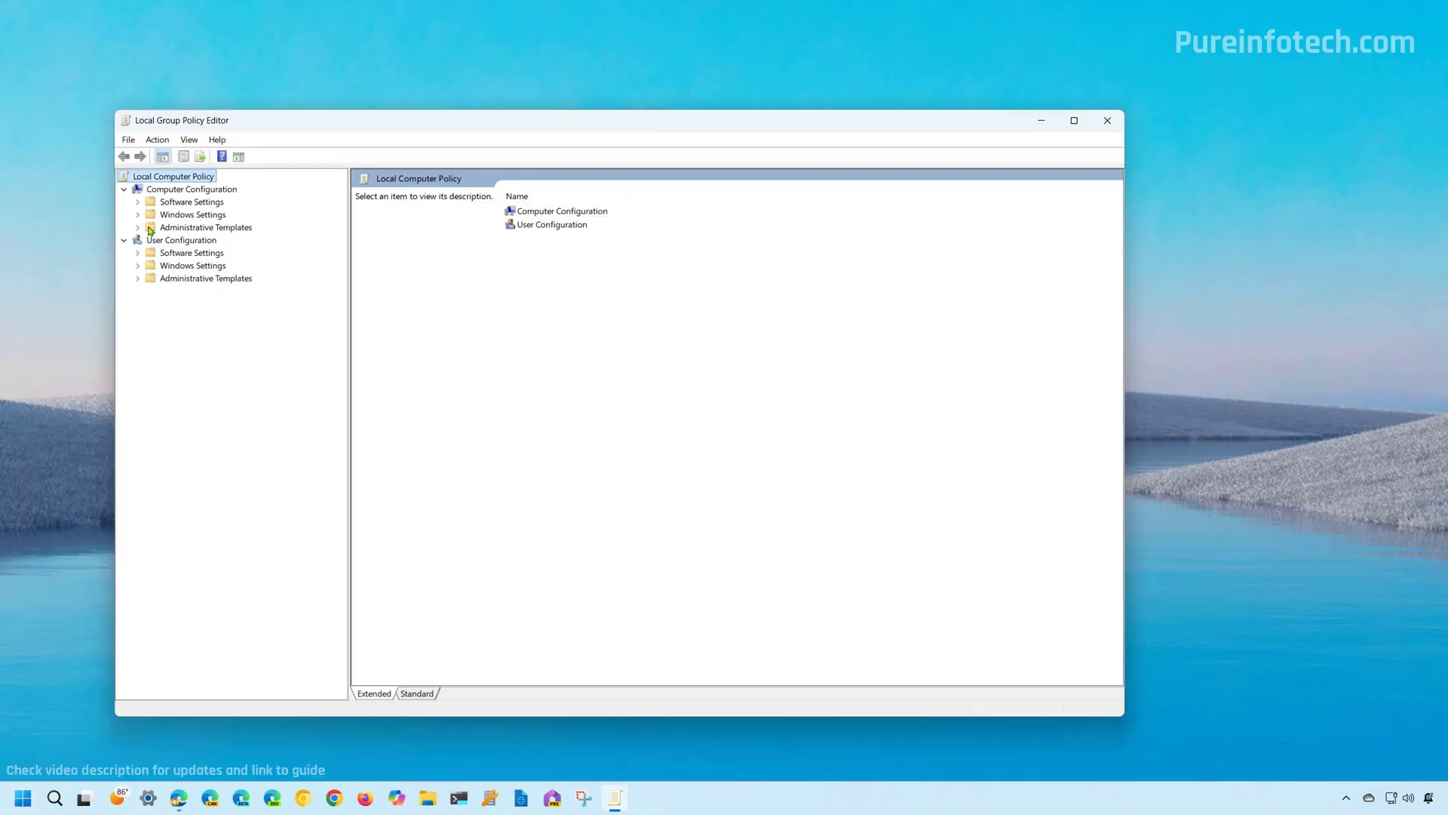
Return to Control Panel > Personalization under Computer Configuration and select Do not display the lock screen.
left_click(186, 190)
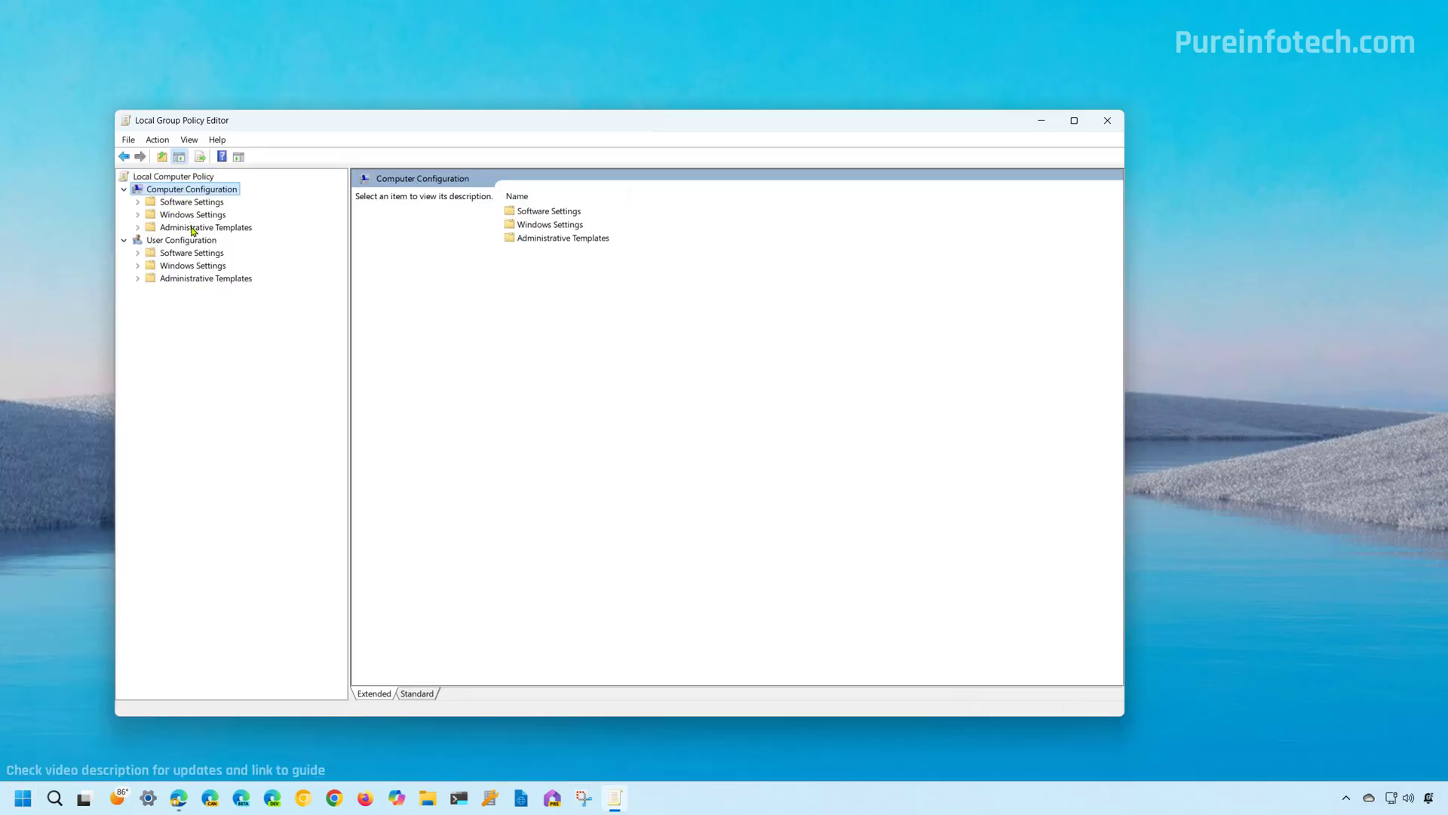
double_click(200, 227)
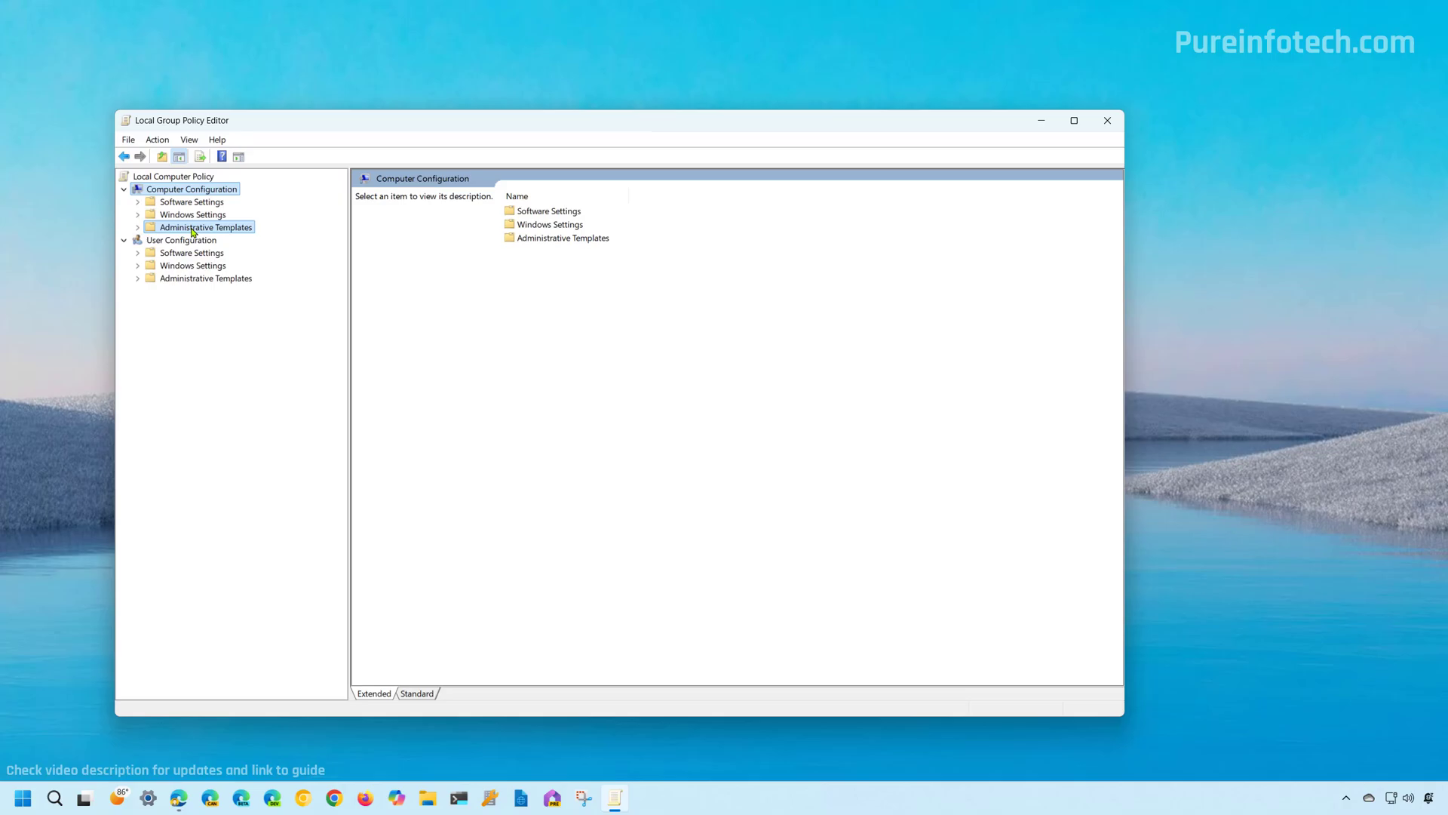
double_click(198, 240)
left_click(212, 253)
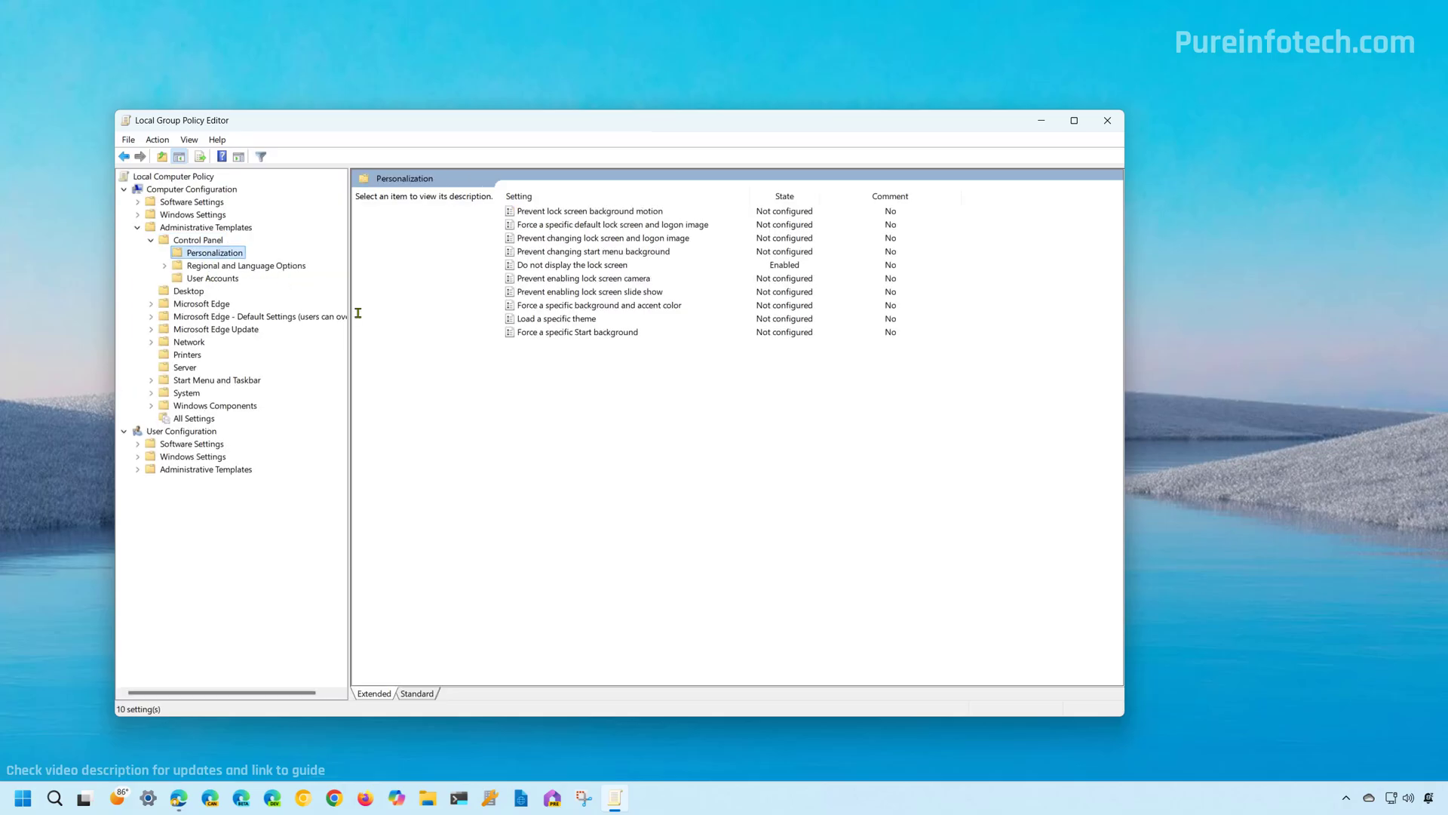
left_click(552, 266)
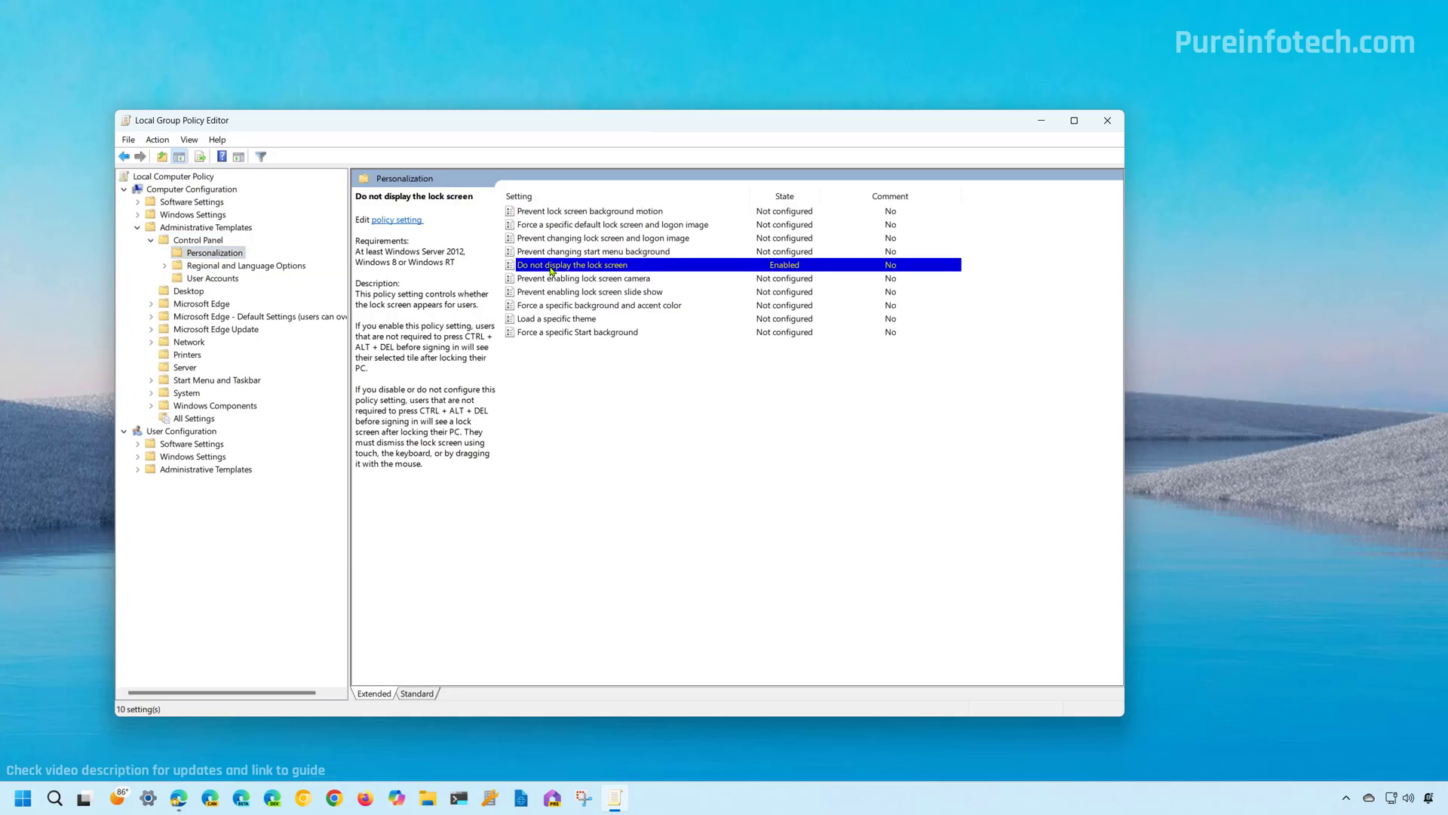
Reset Do not display the lock screen to Not Configured, apply it, and close the editor.
right_click(552, 271)
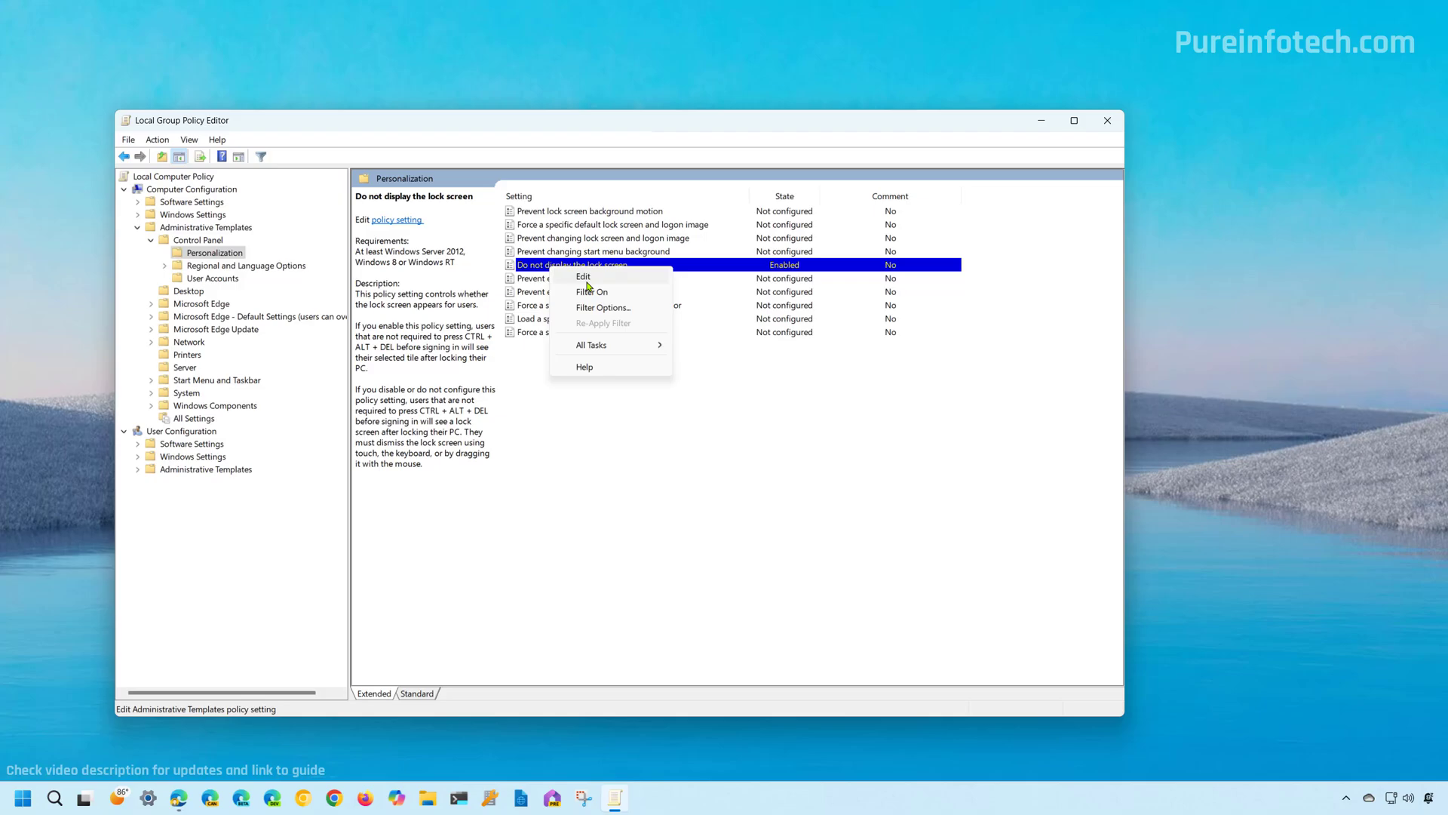
left_click(584, 277)
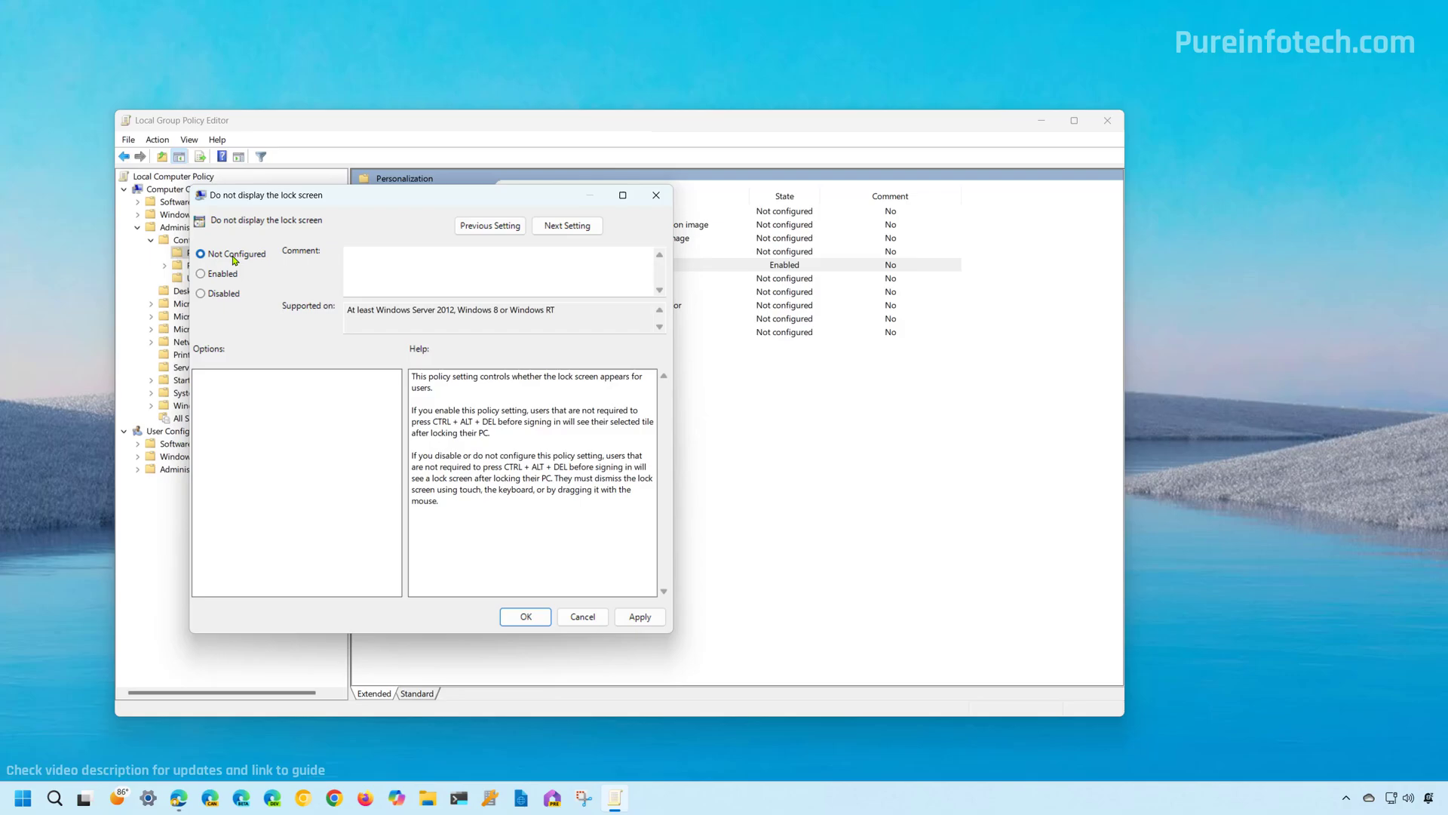
left_click(642, 615)
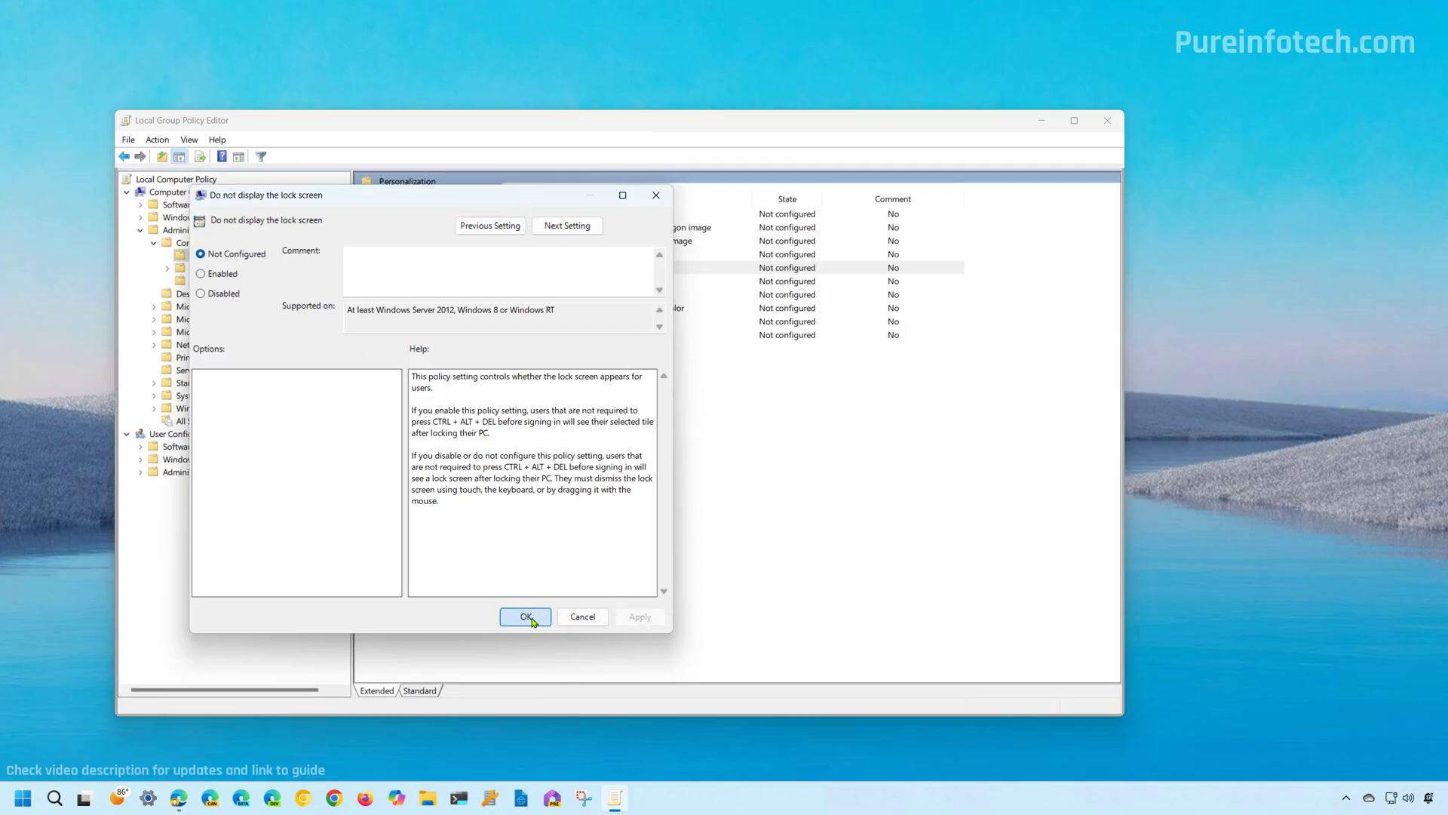
left_click(525, 616)
left_click(1107, 120)
Lock the PC, dismiss the returned lock screen, sign in with the PIN, and clear the launcher.
left_click(24, 797)
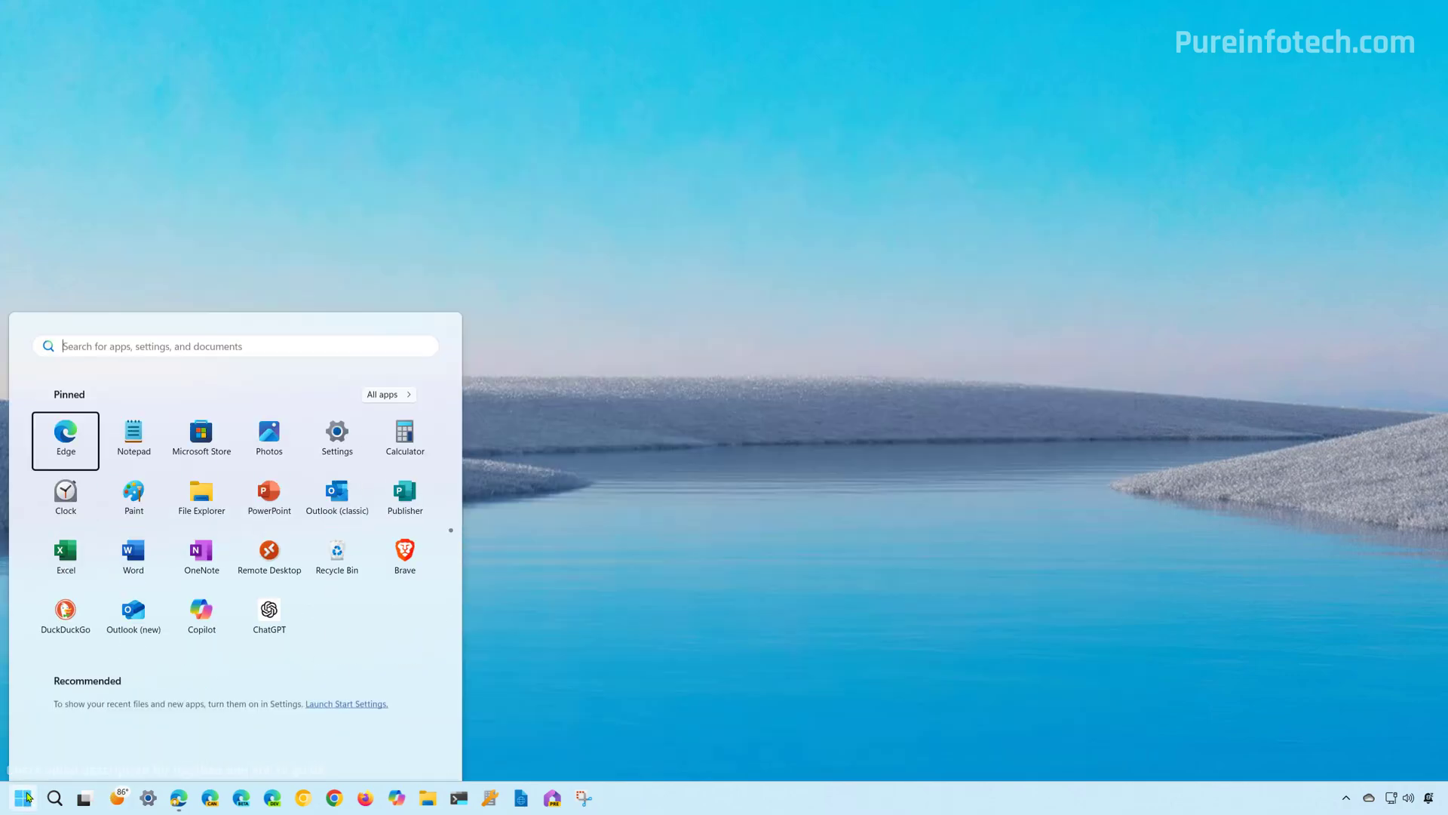
left_click(411, 749)
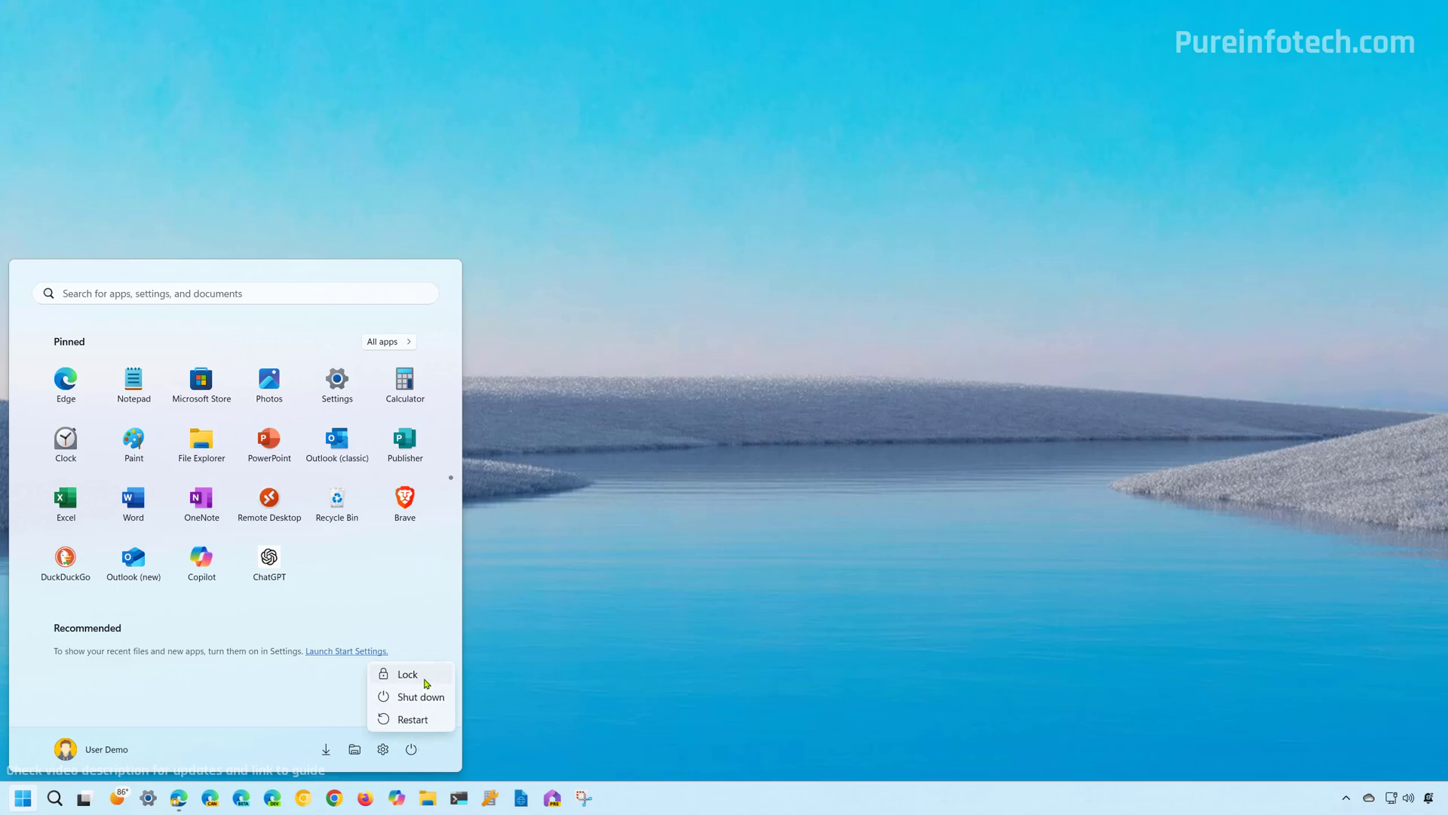
left_click(411, 676)
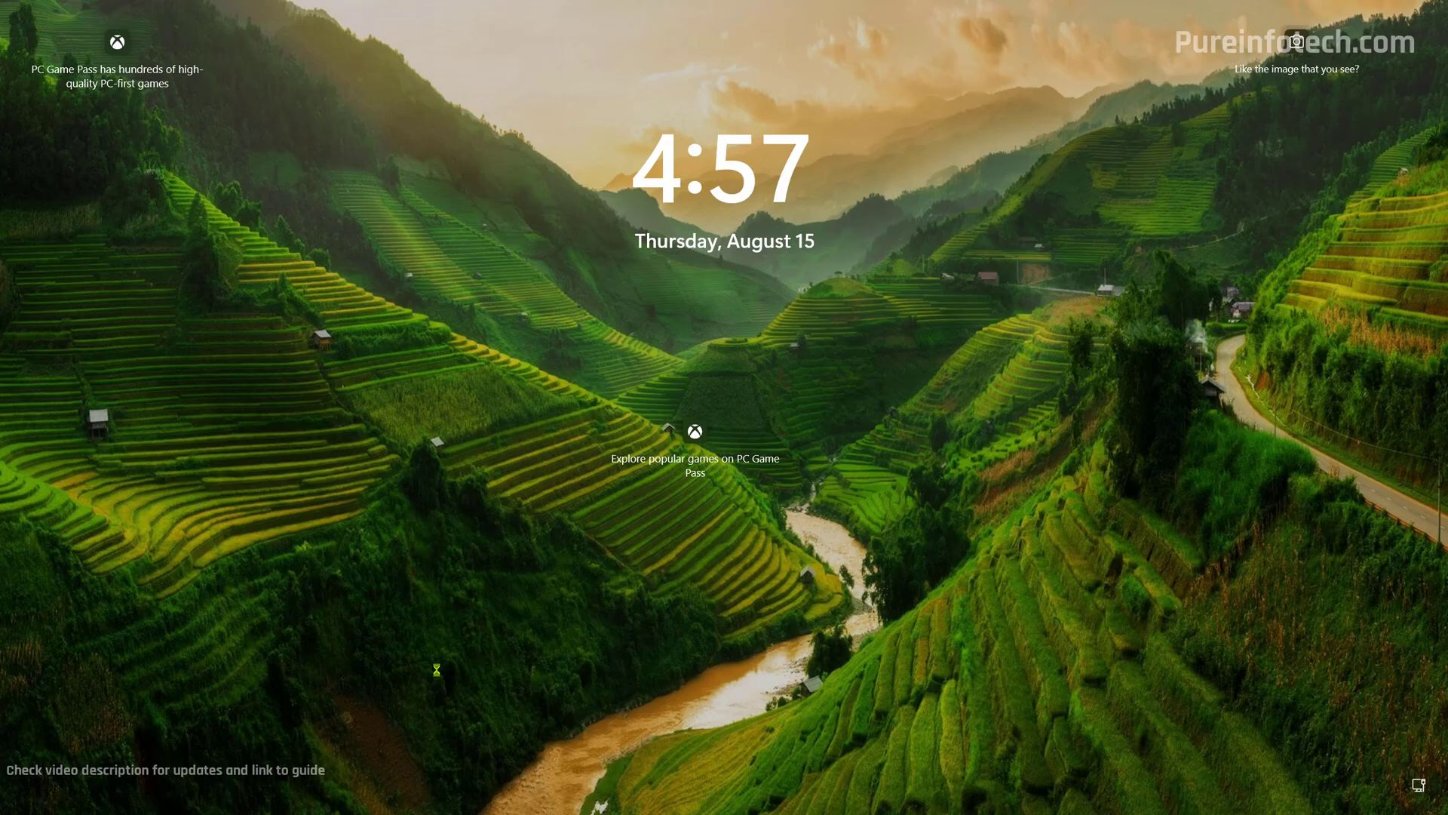
left_click(437, 670)
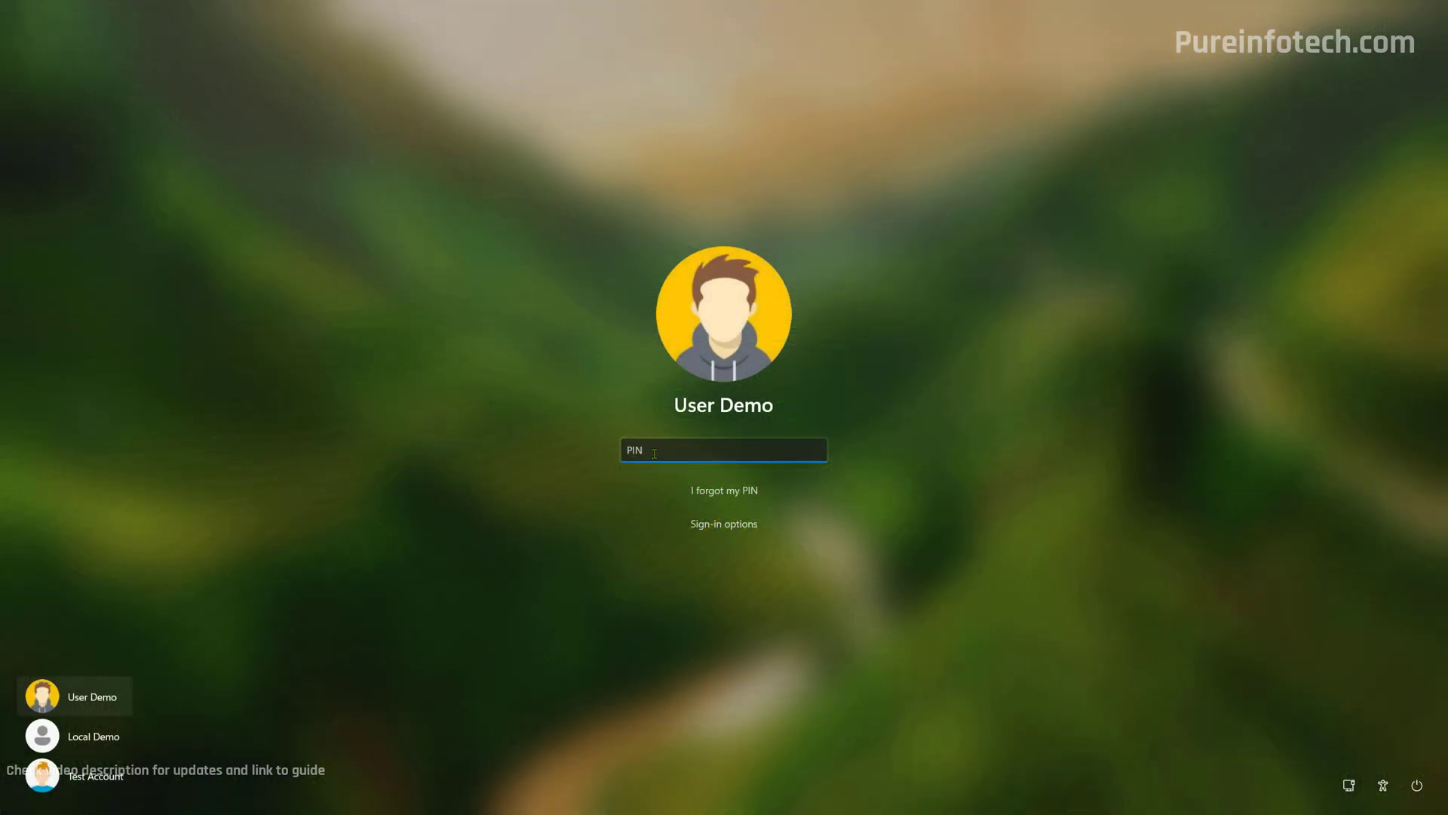
type("1234")
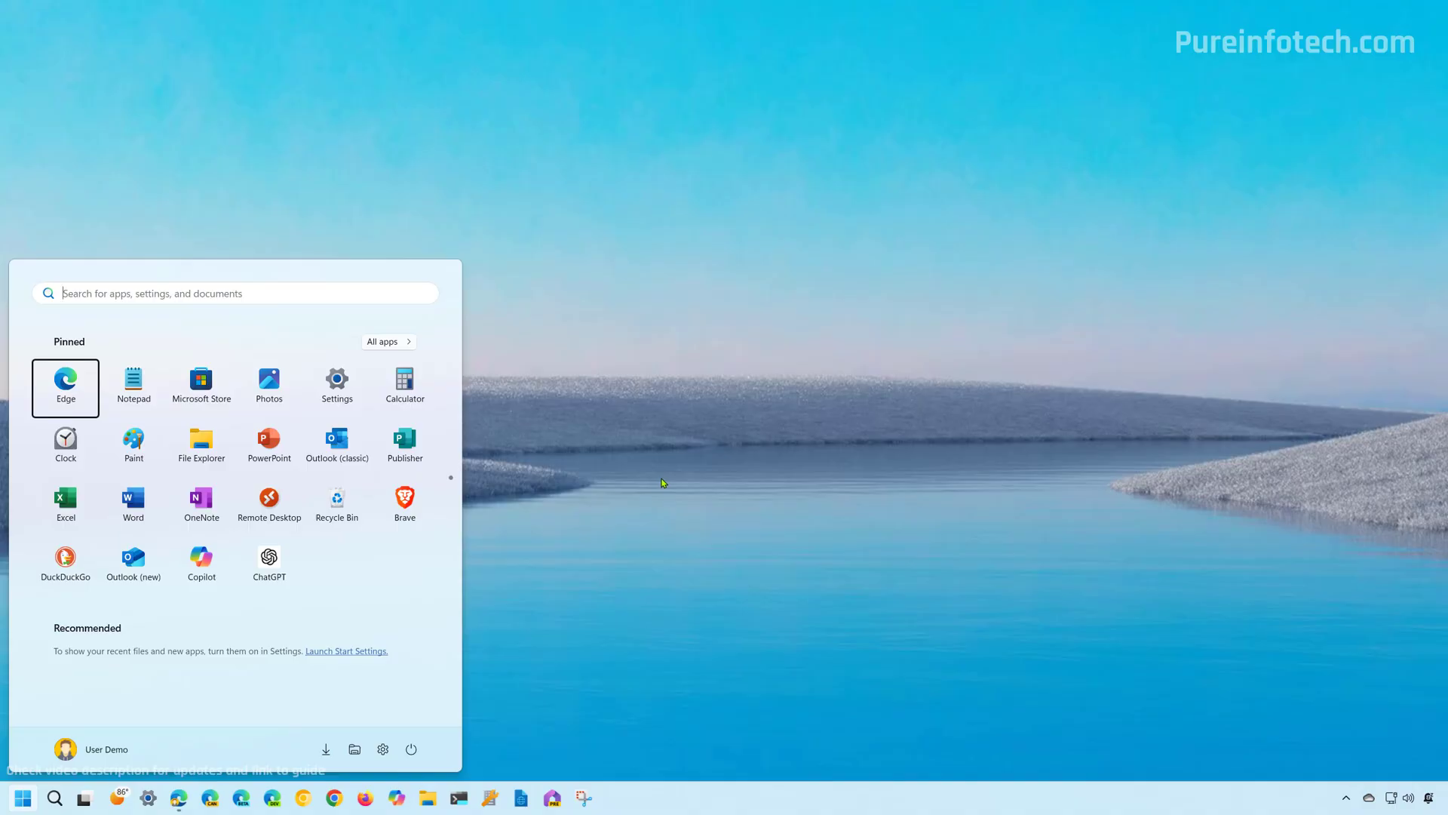
left_click(472, 397)
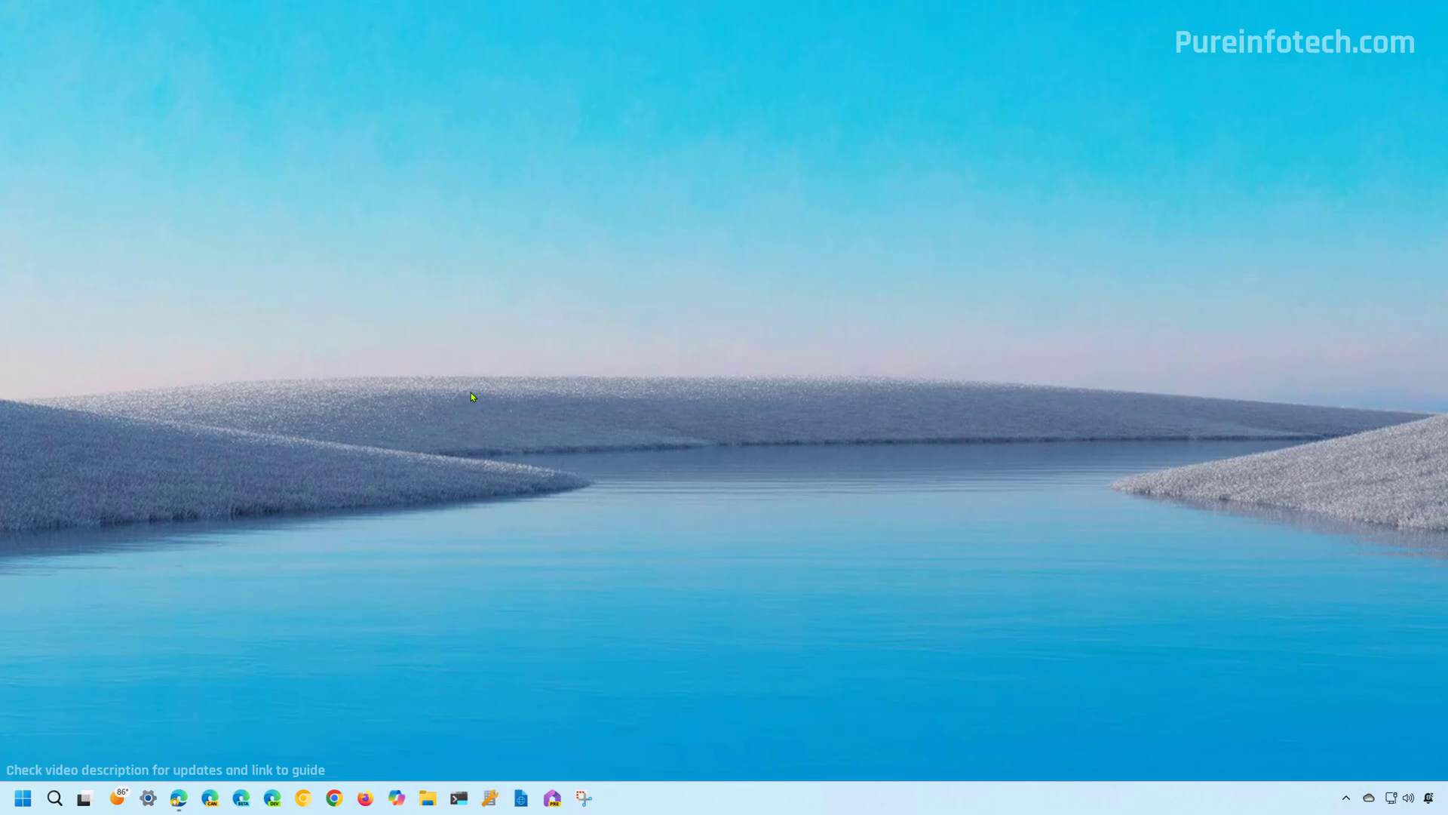
Find Registry Editor in the Start search and launch it with admin rights.
key("super")
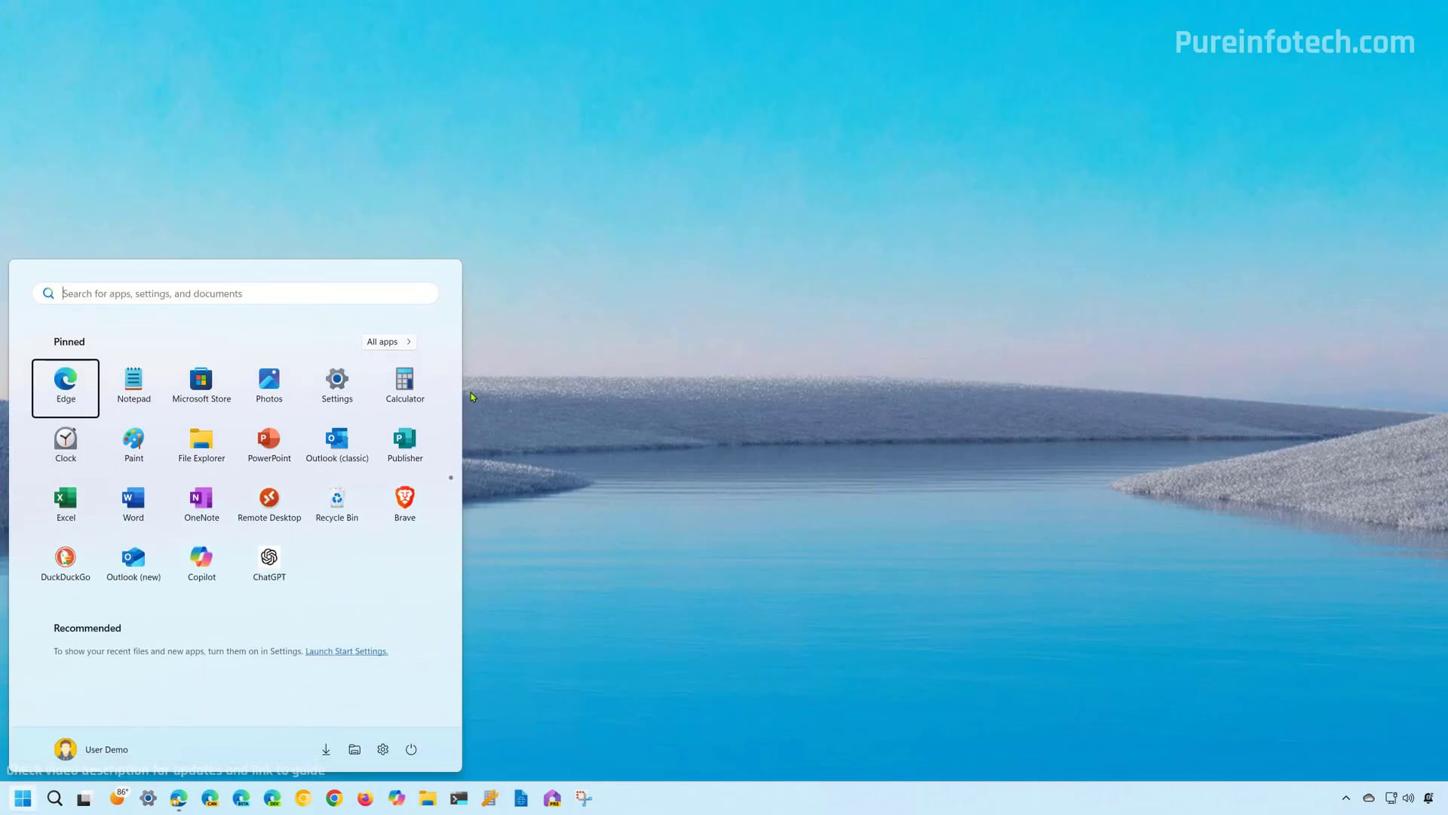
type("regis")
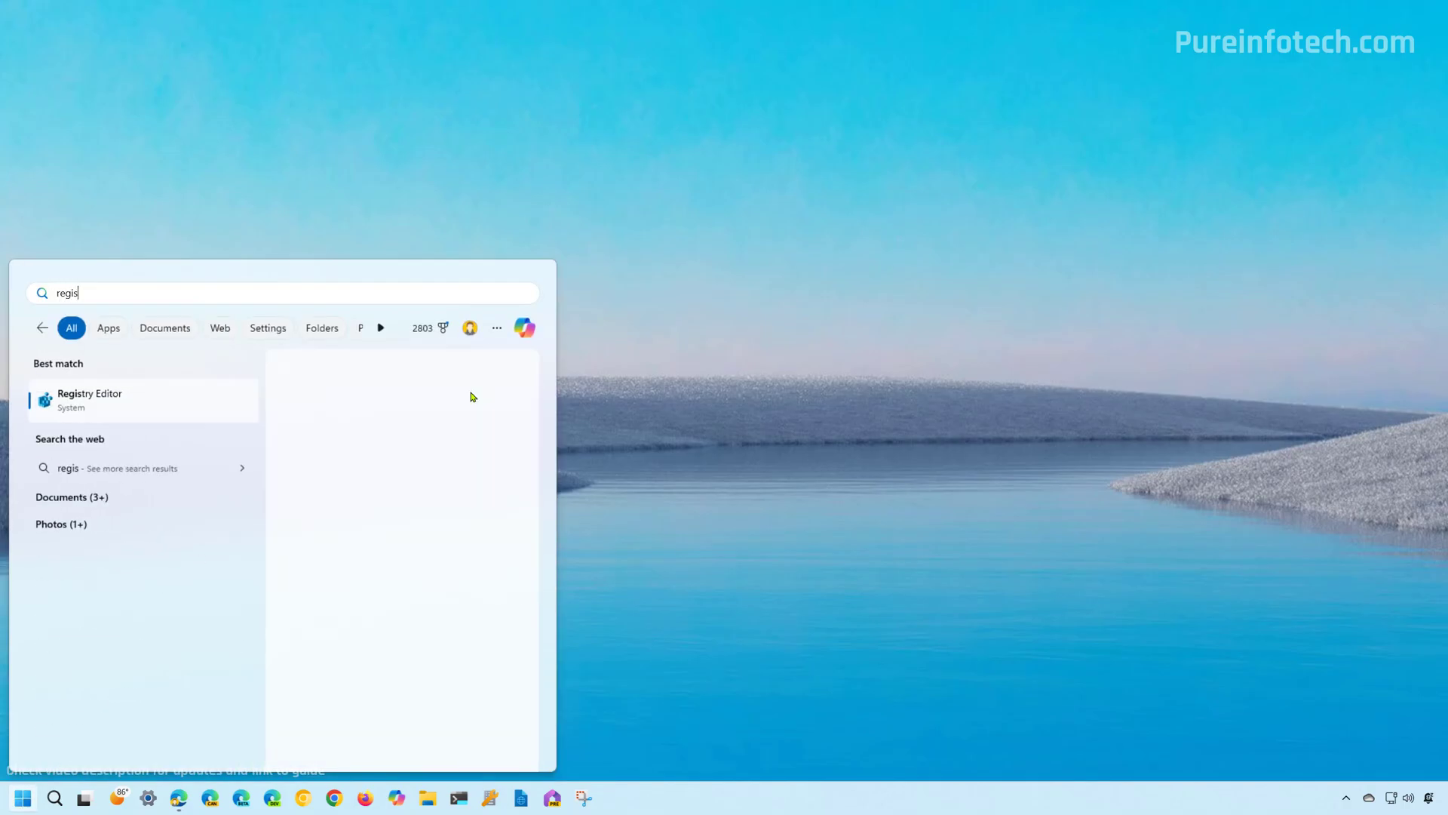
left_click(194, 403)
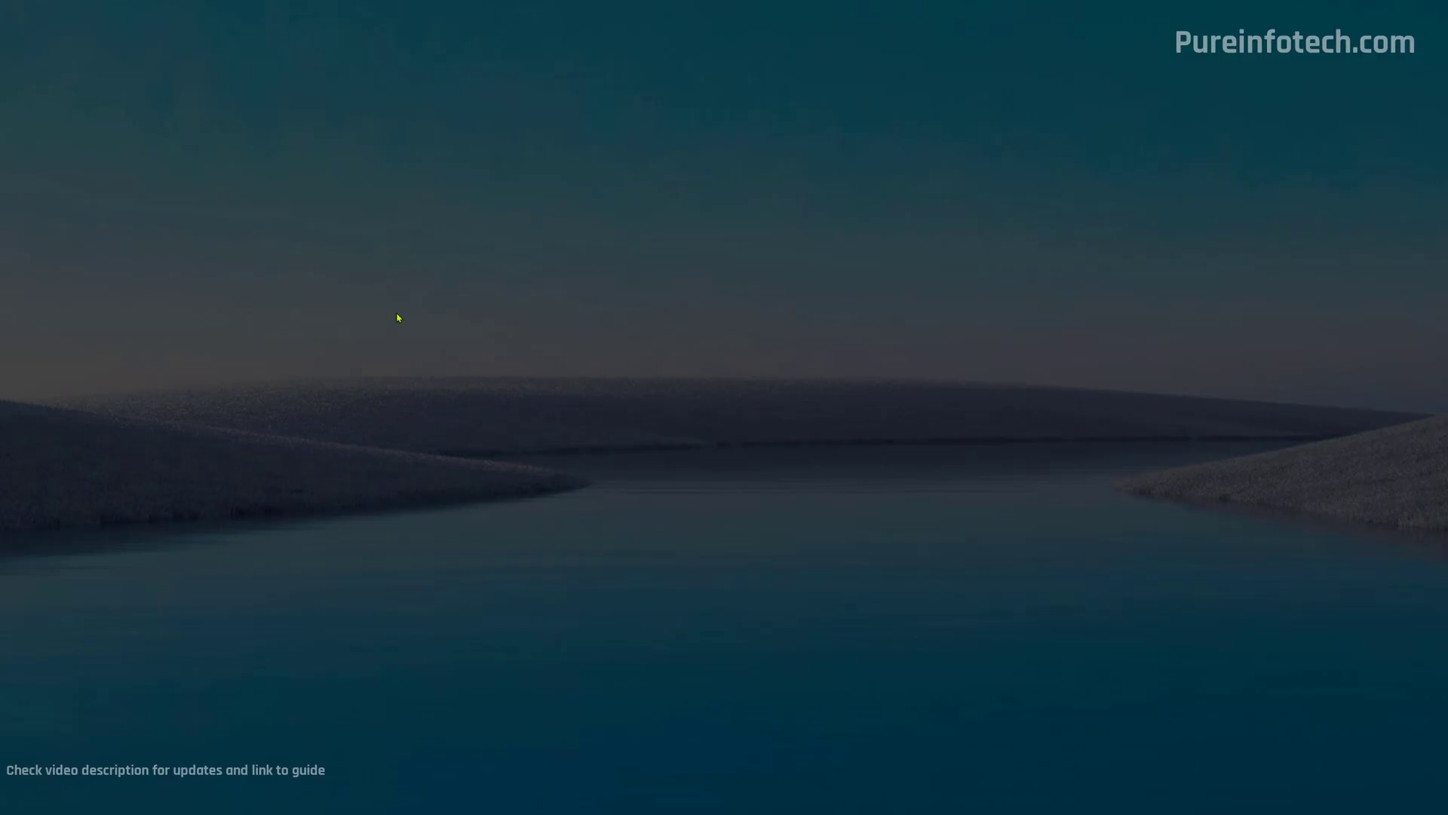
left_click(694, 543)
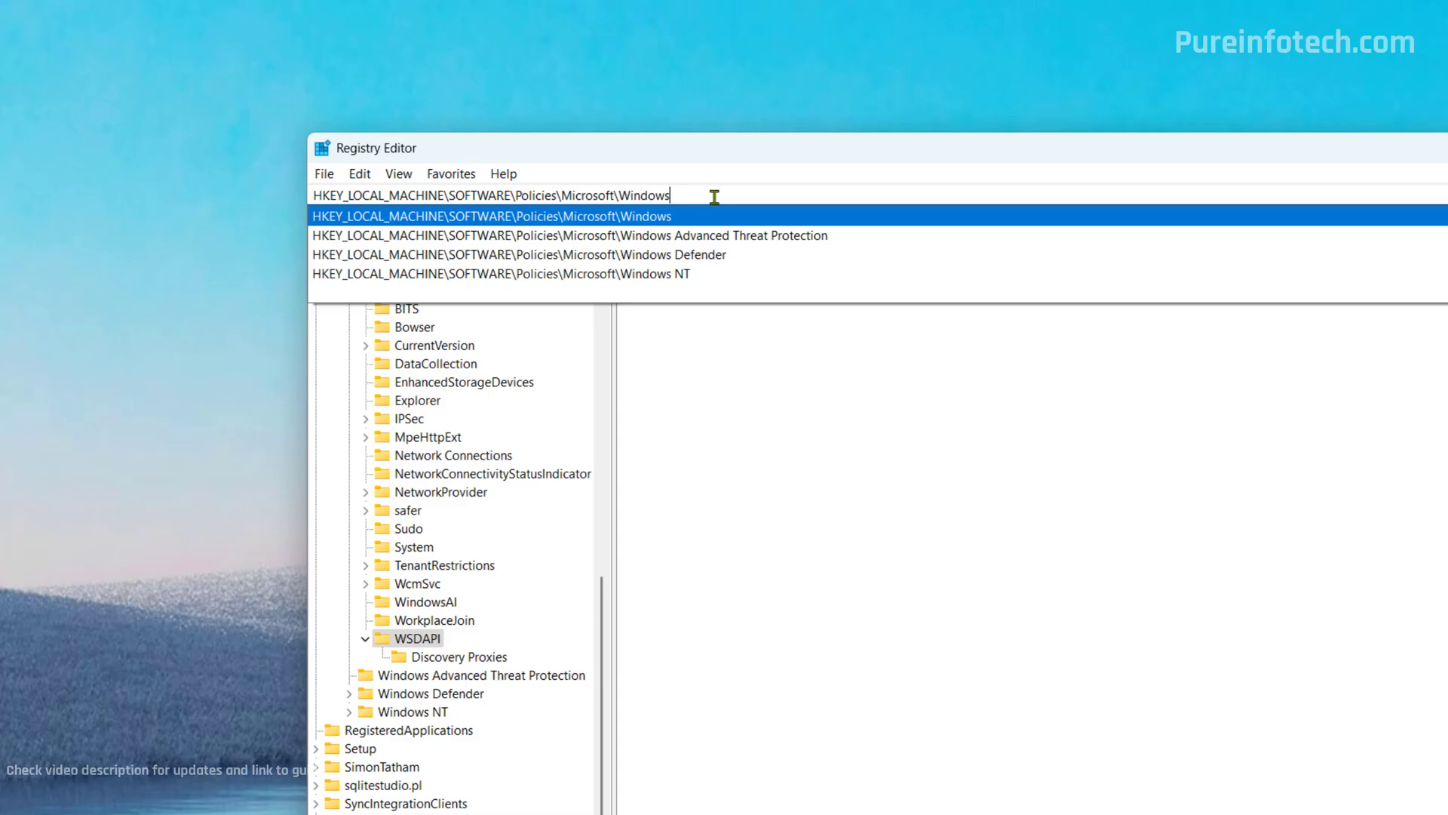
Go to HKLM\SOFTWARE\Policies\Microsoft\Windows and add a subkey named Personalization.
key("Return")
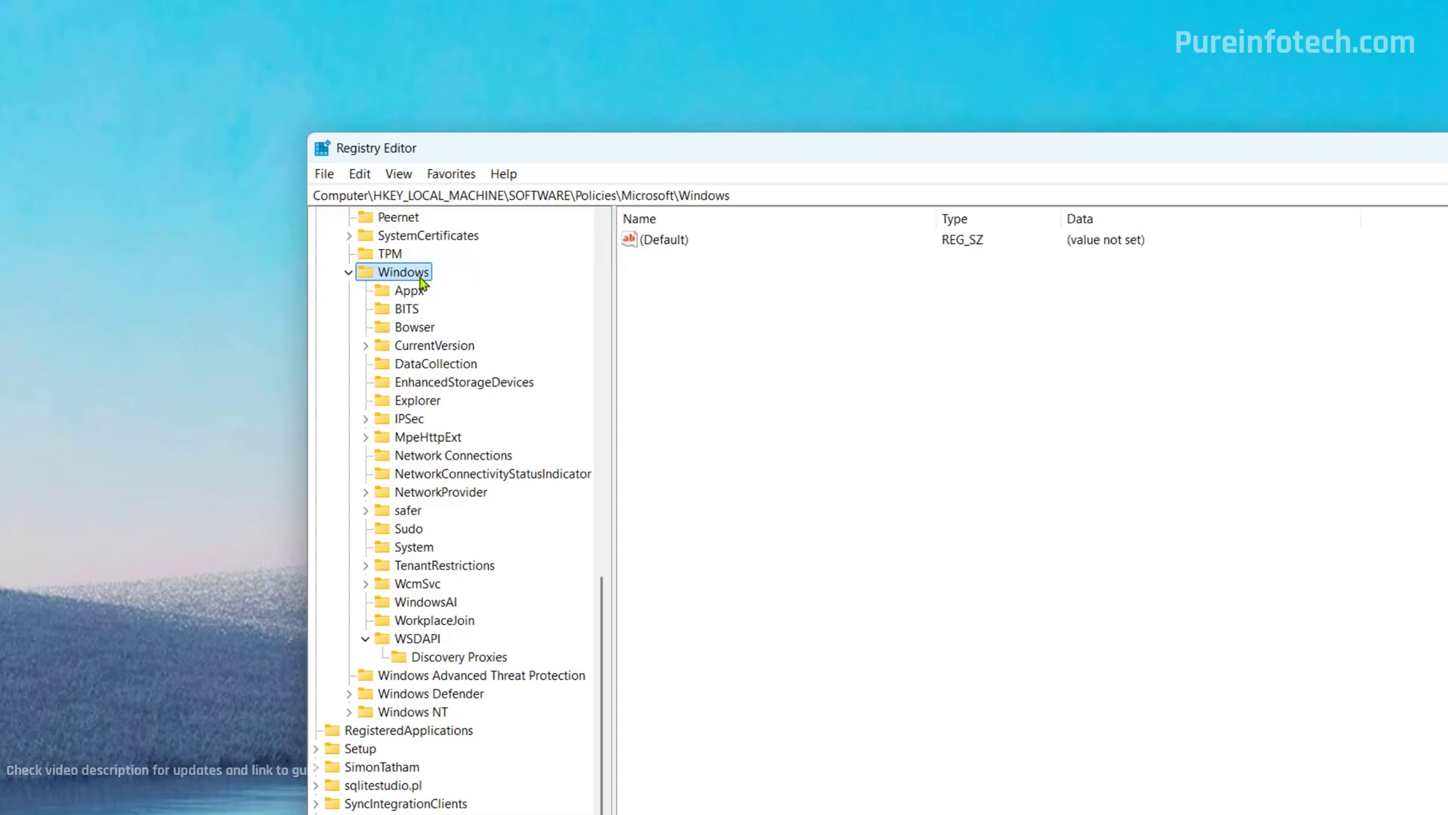
right_click(420, 281)
mouse_move(520, 322)
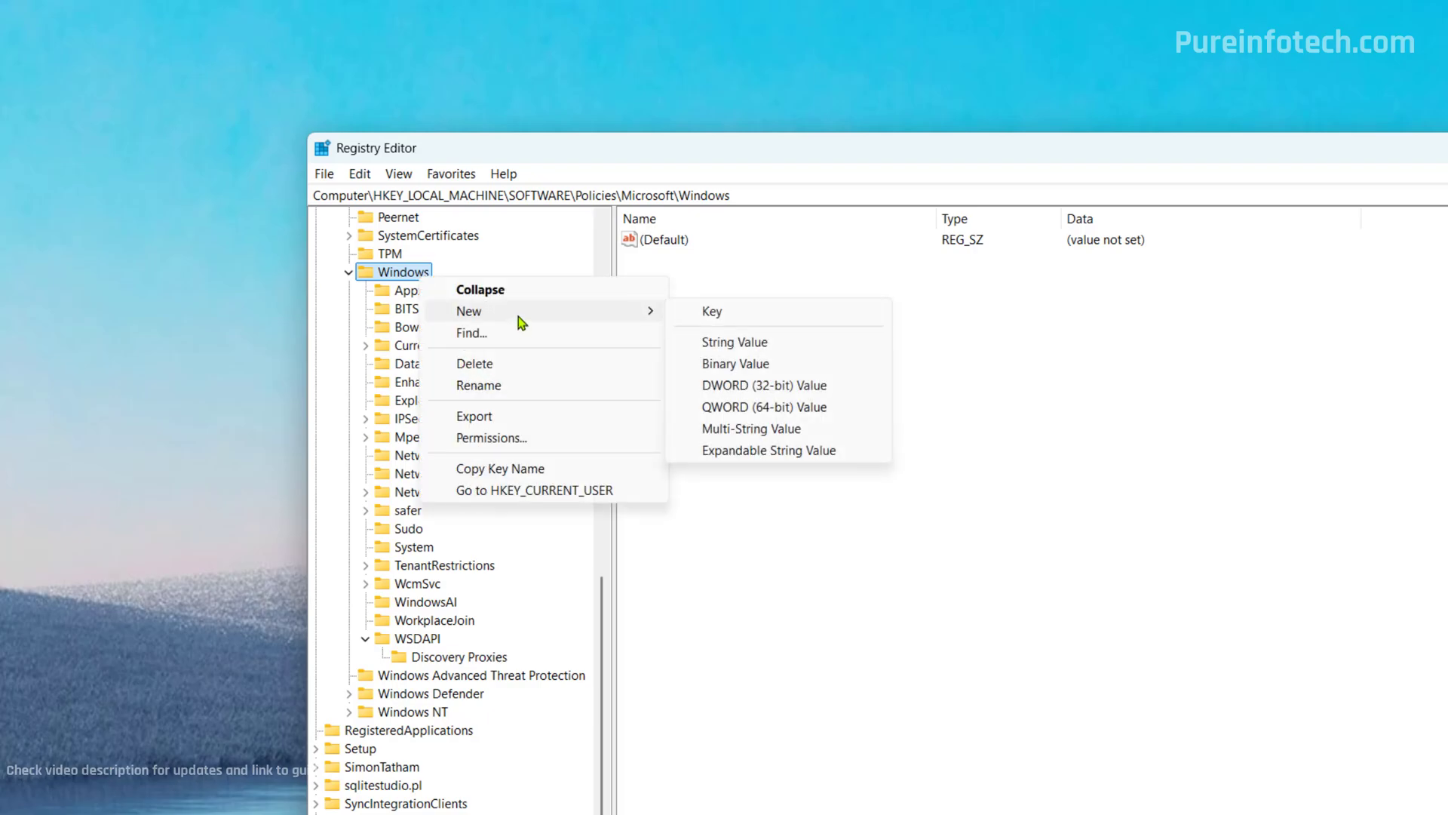
left_click(738, 321)
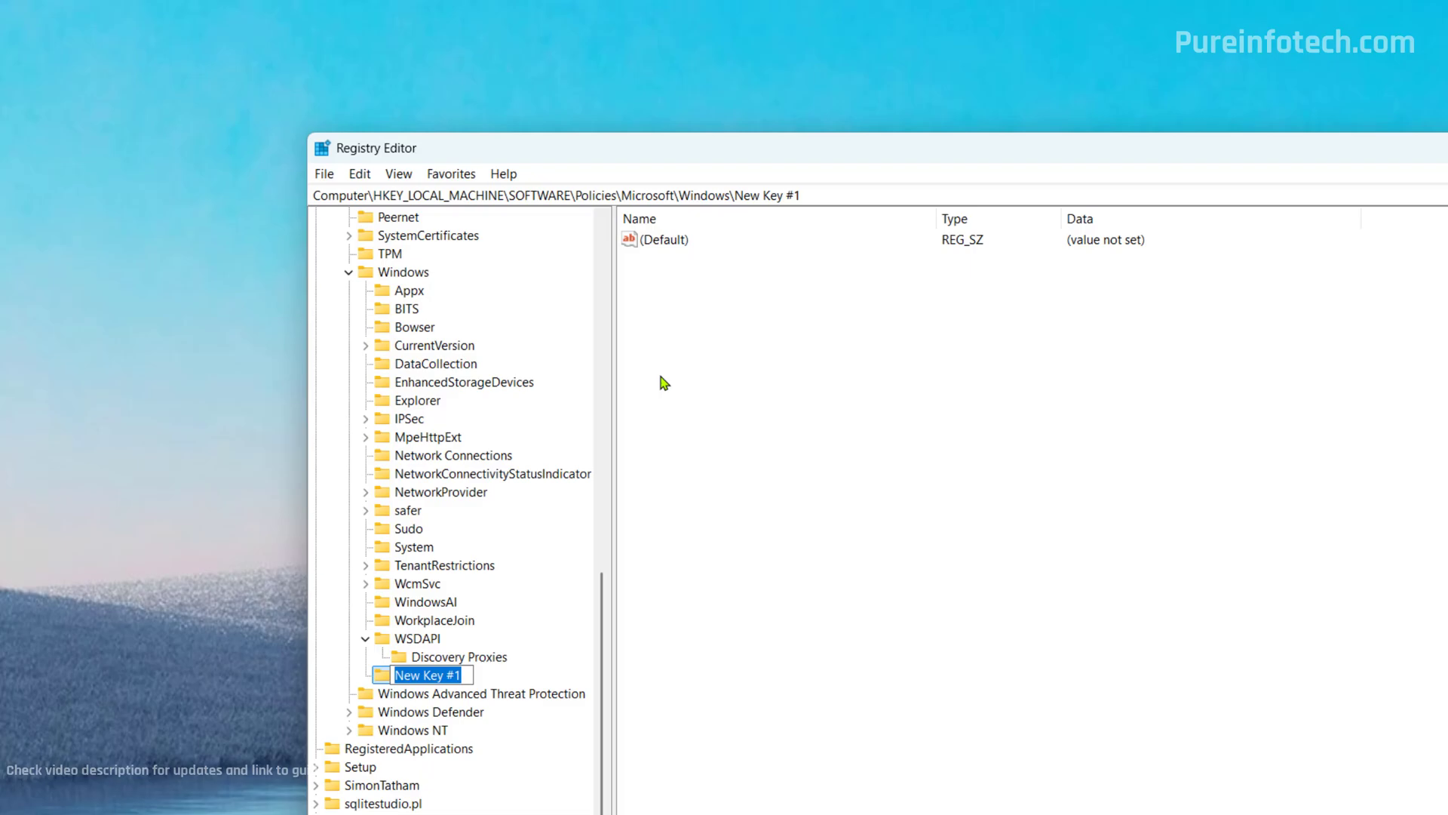
type("Per")
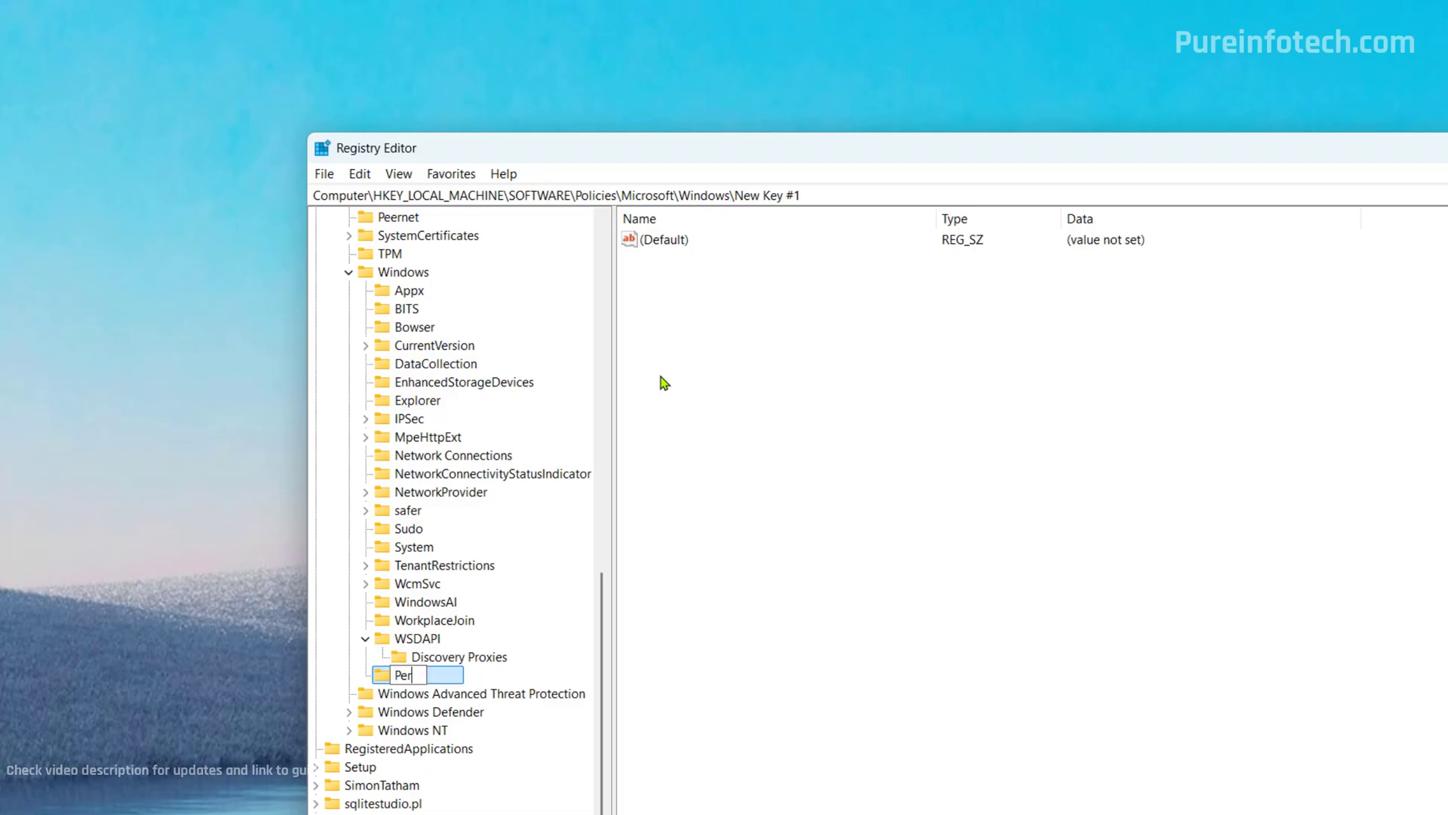
type("sonalization")
key("Return")
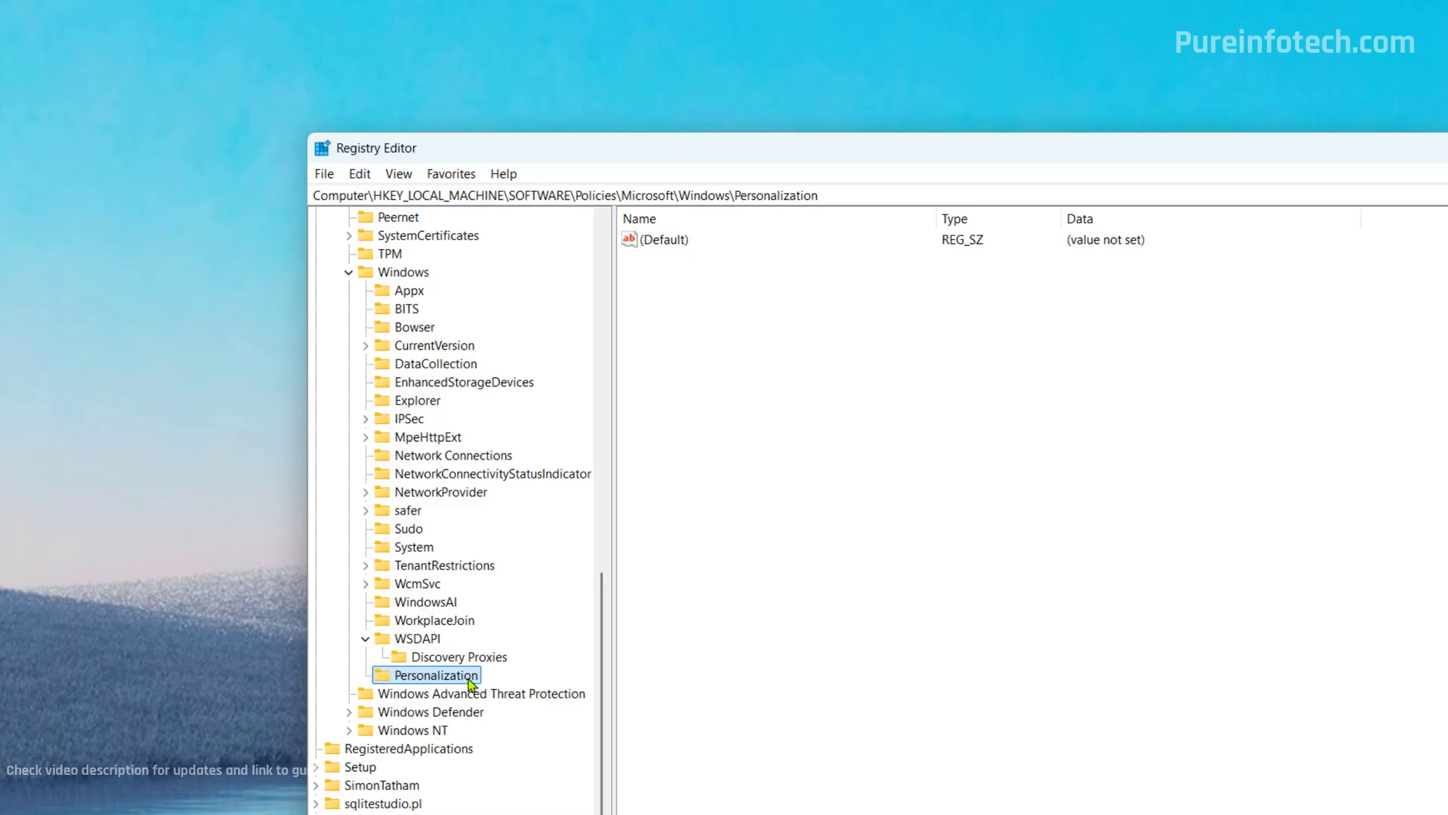
Add a DWORD (32-bit) value named Nolockscreen to the Personalization key.
right_click(469, 684)
mouse_move(596, 711)
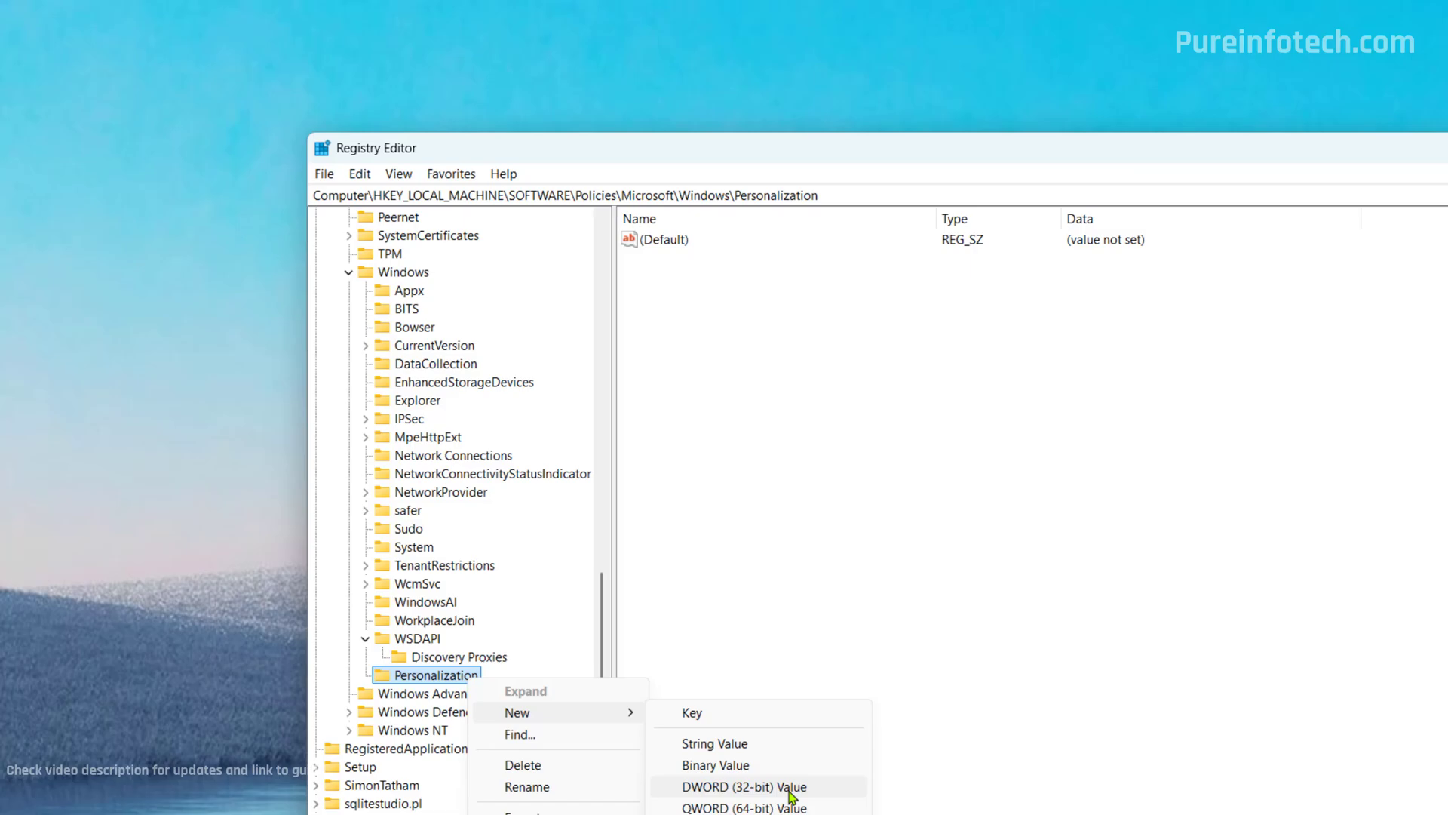
left_click(790, 786)
type("Nolockscreen")
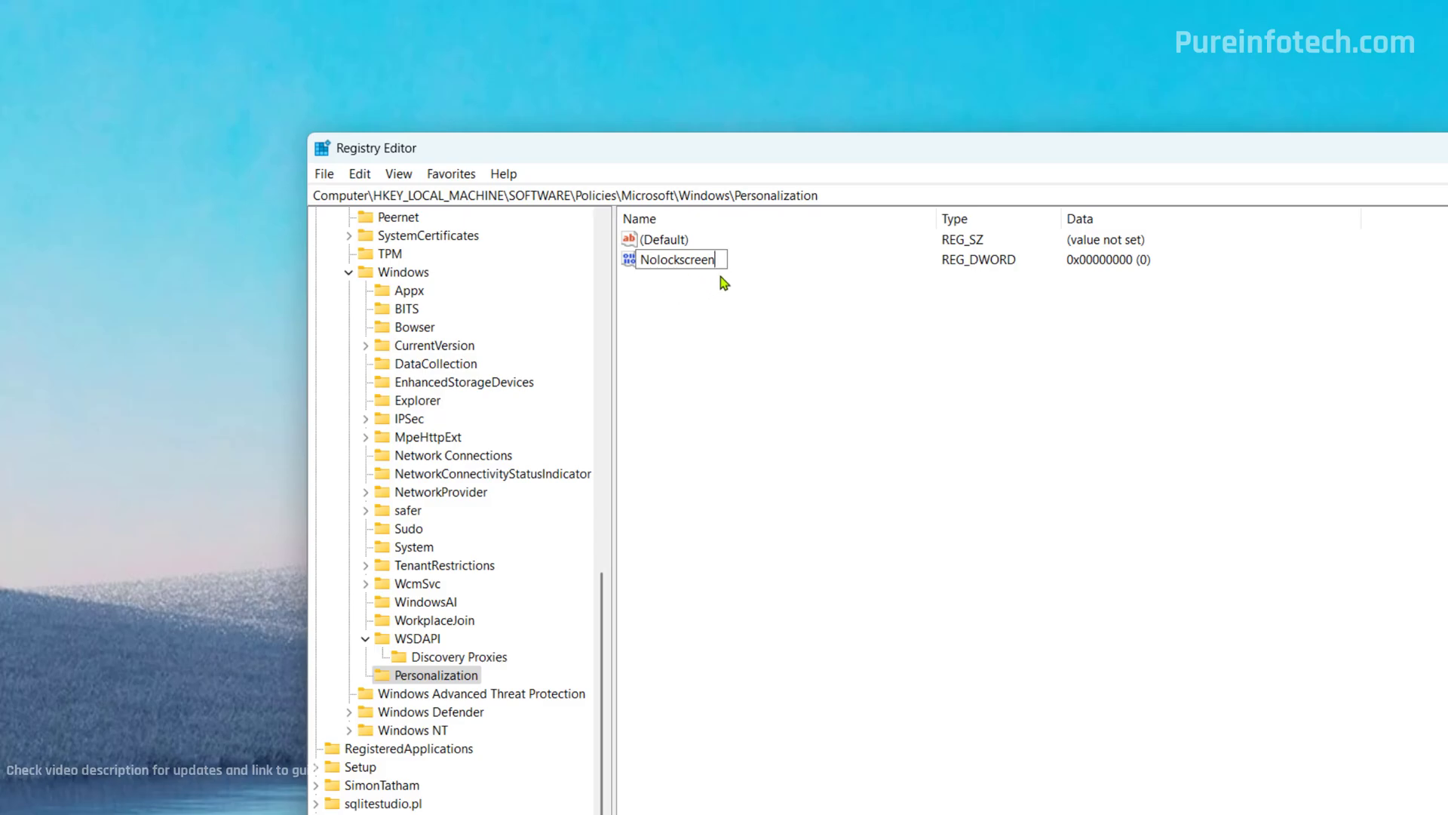
key("Return")
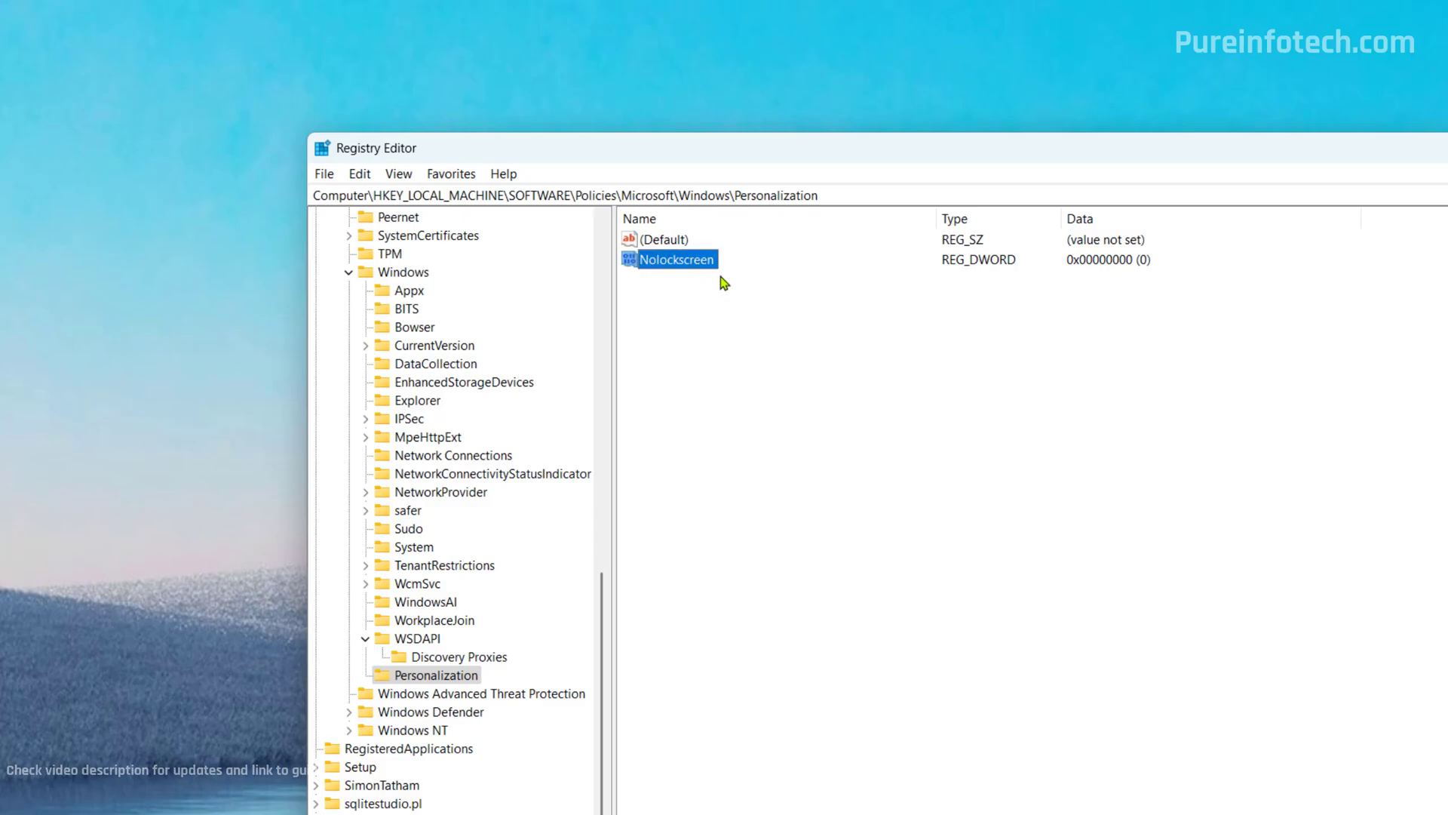
Set Nolockscreen's value data to 1.
right_click(694, 262)
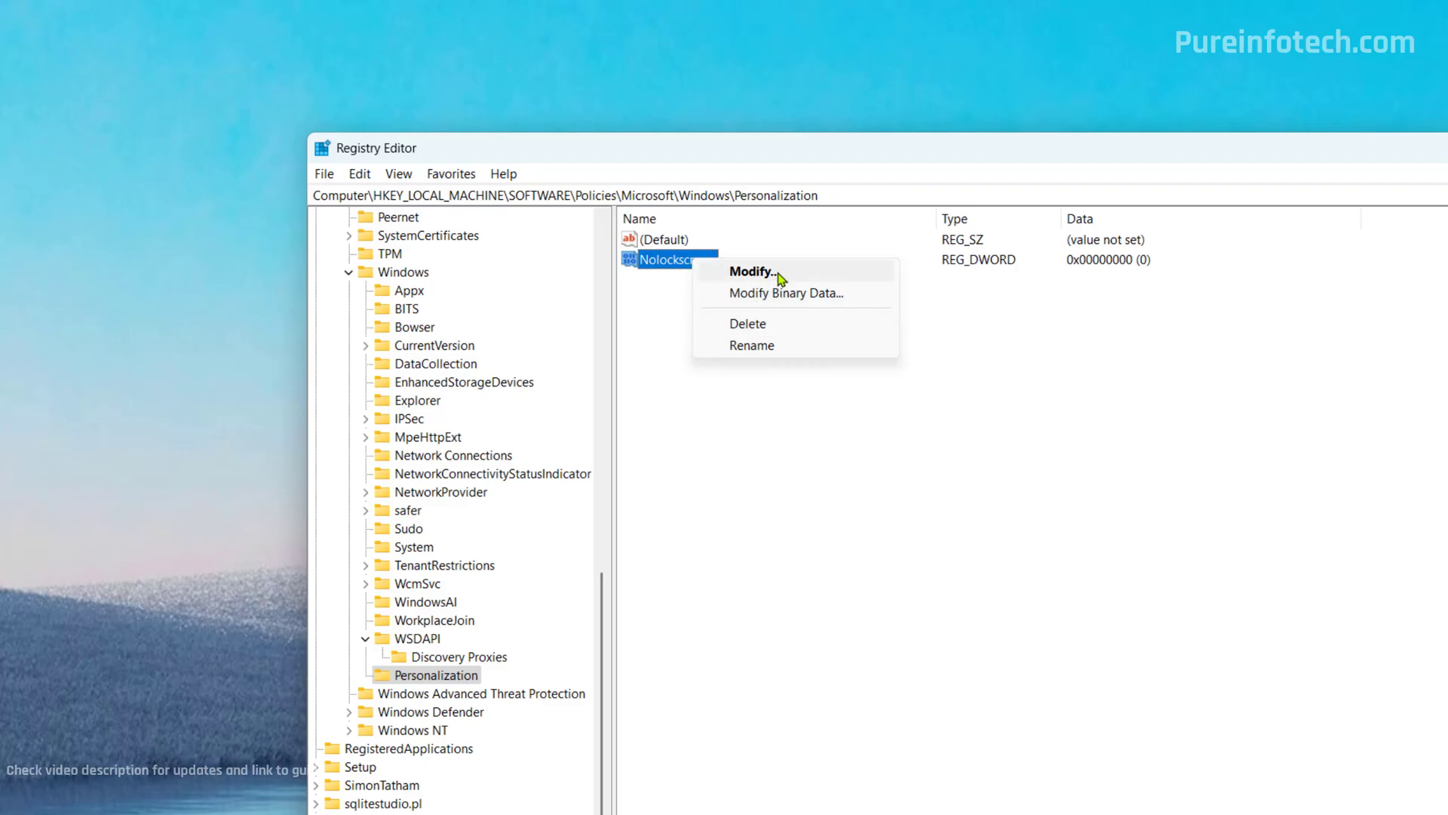
left_click(754, 271)
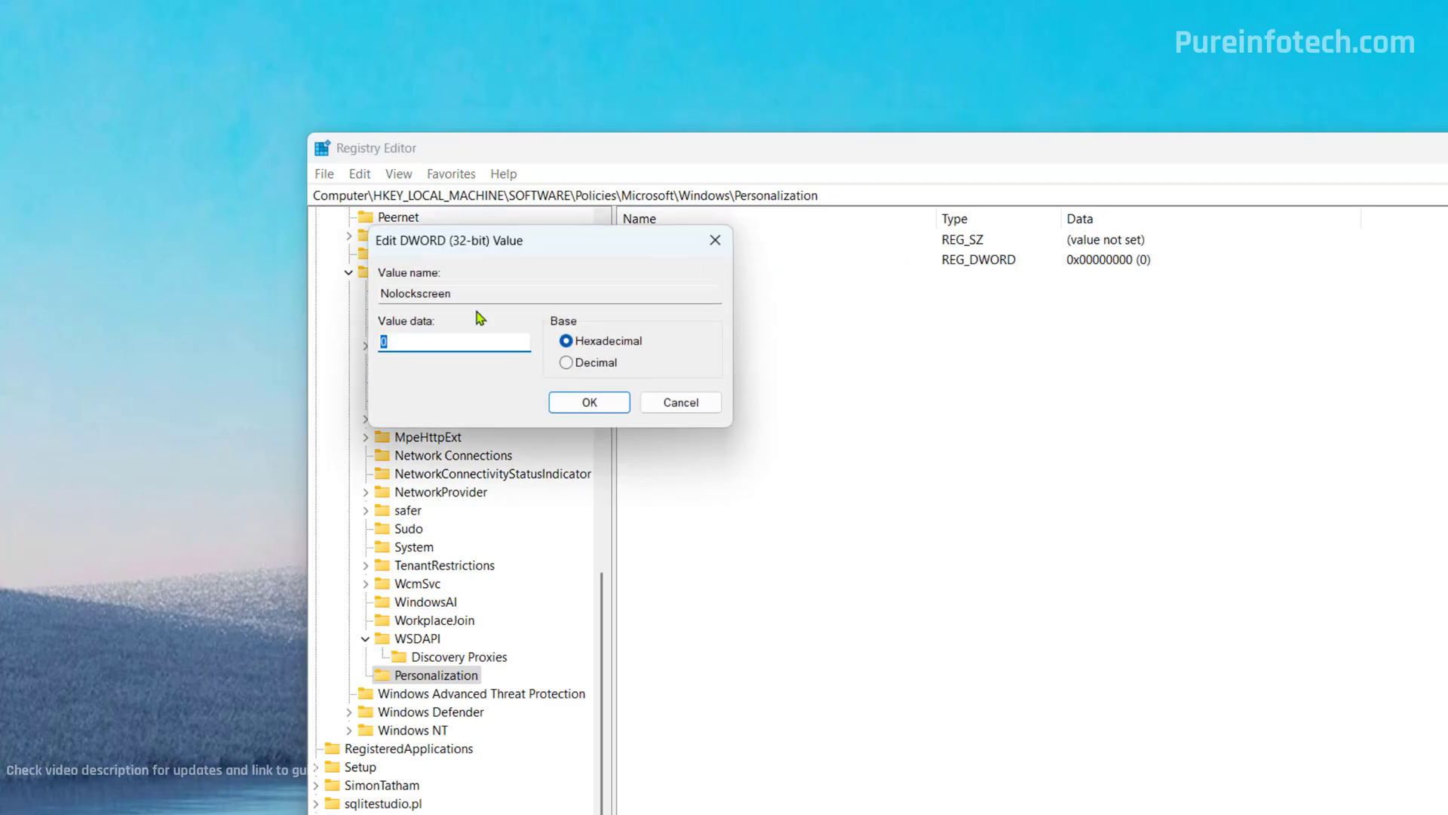
type("1")
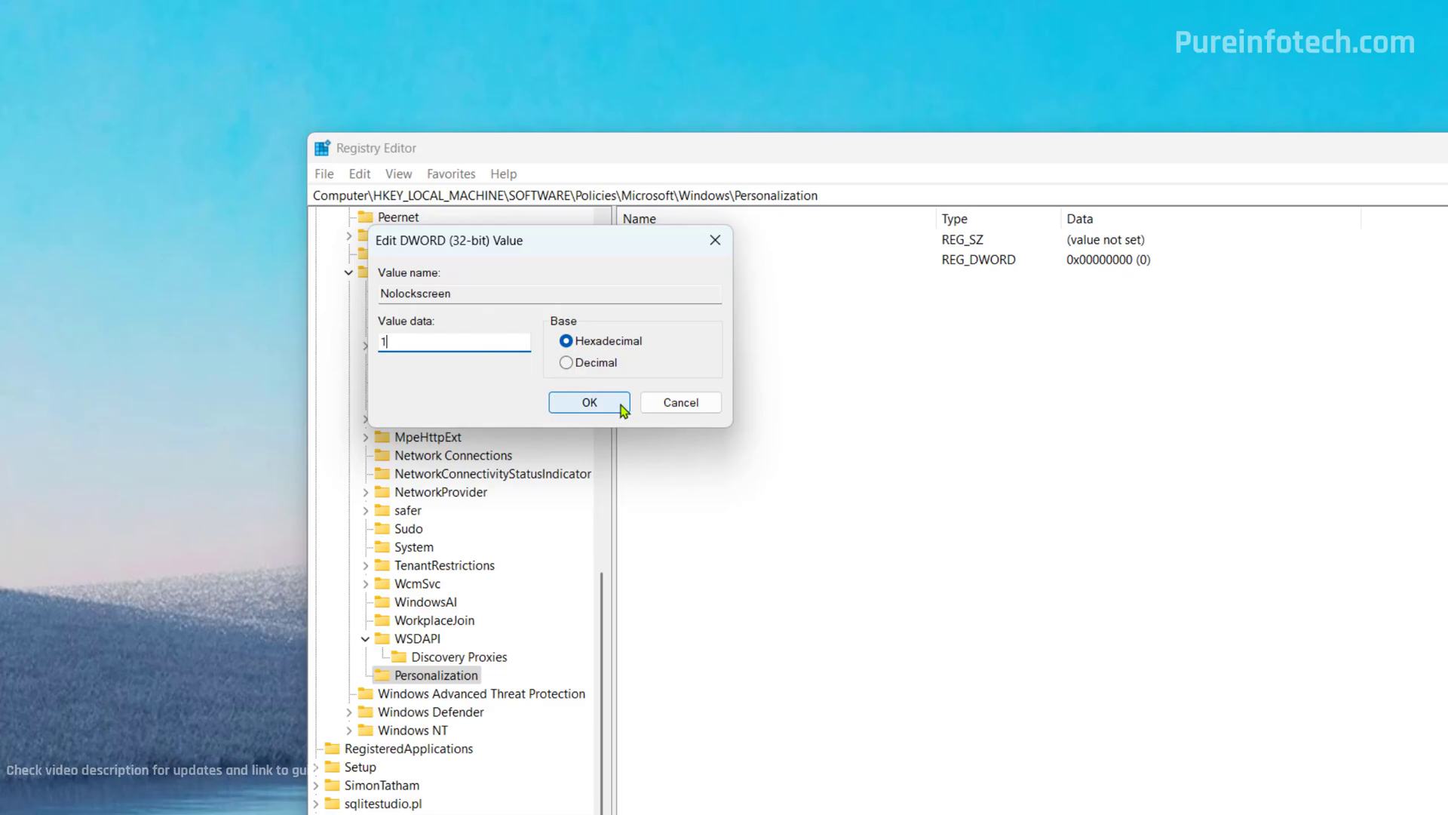
left_click(623, 405)
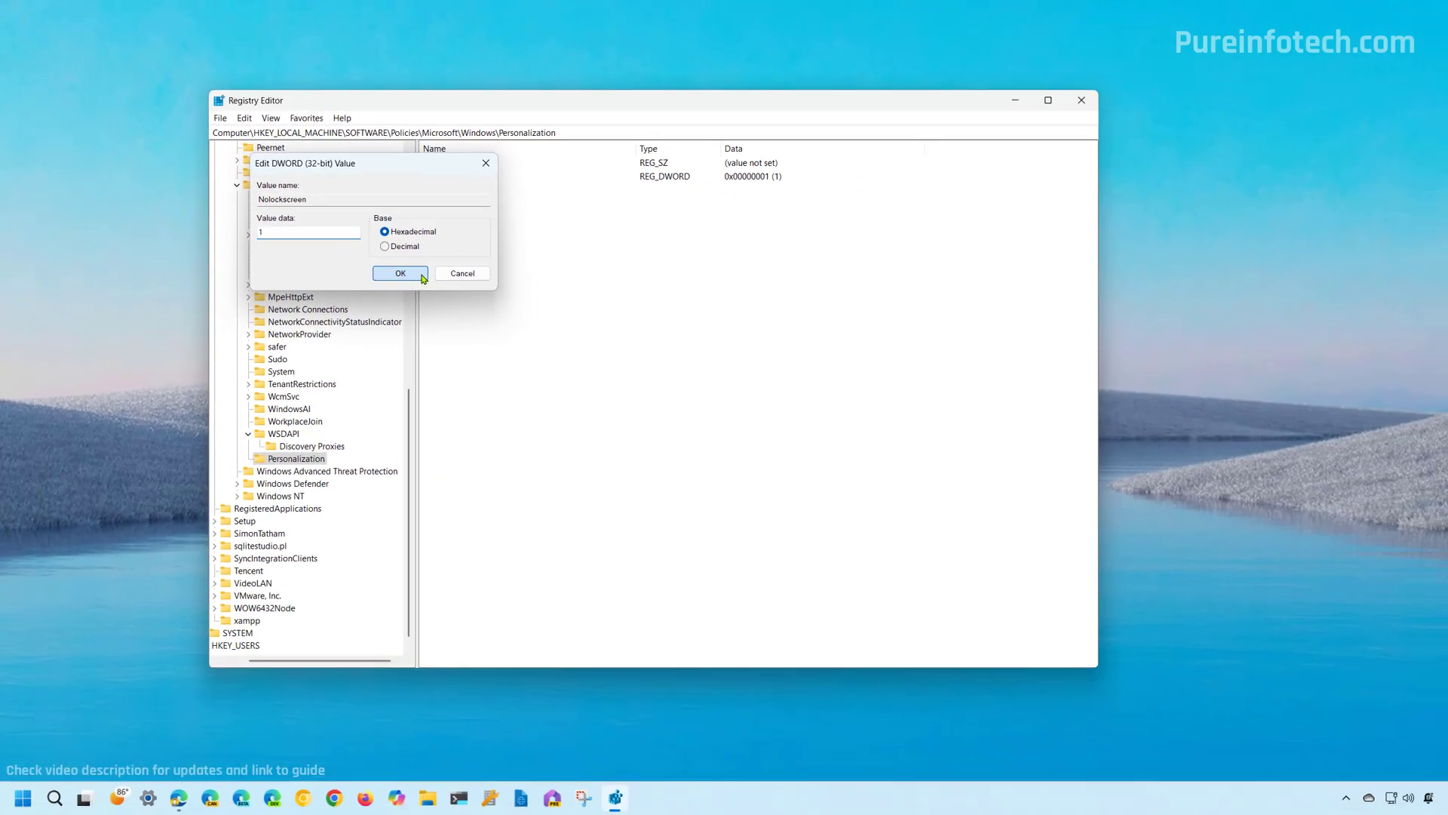
Minimize Registry Editor, lock the PC, and sign back in with the PIN.
left_click(1015, 100)
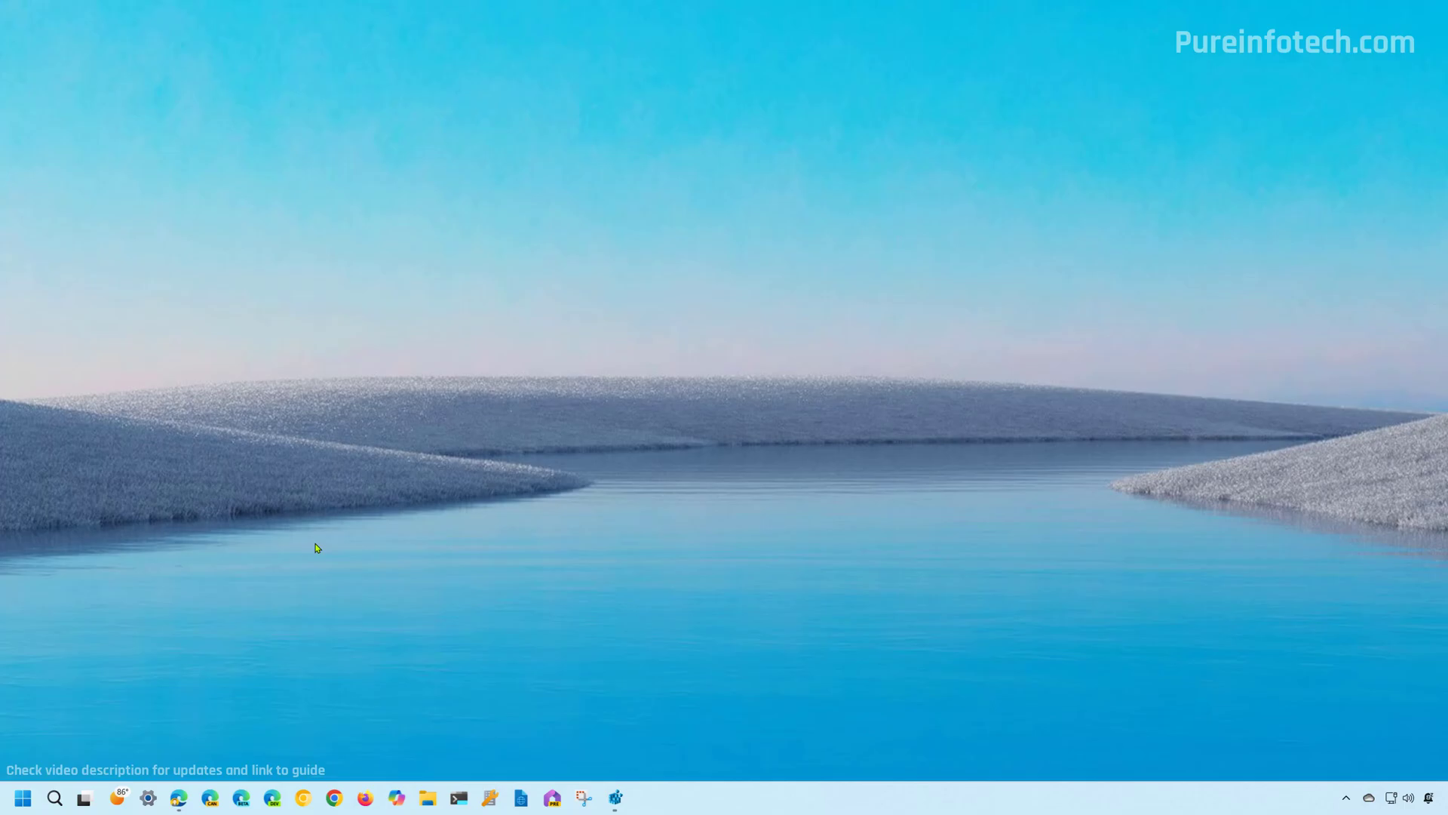
left_click(31, 804)
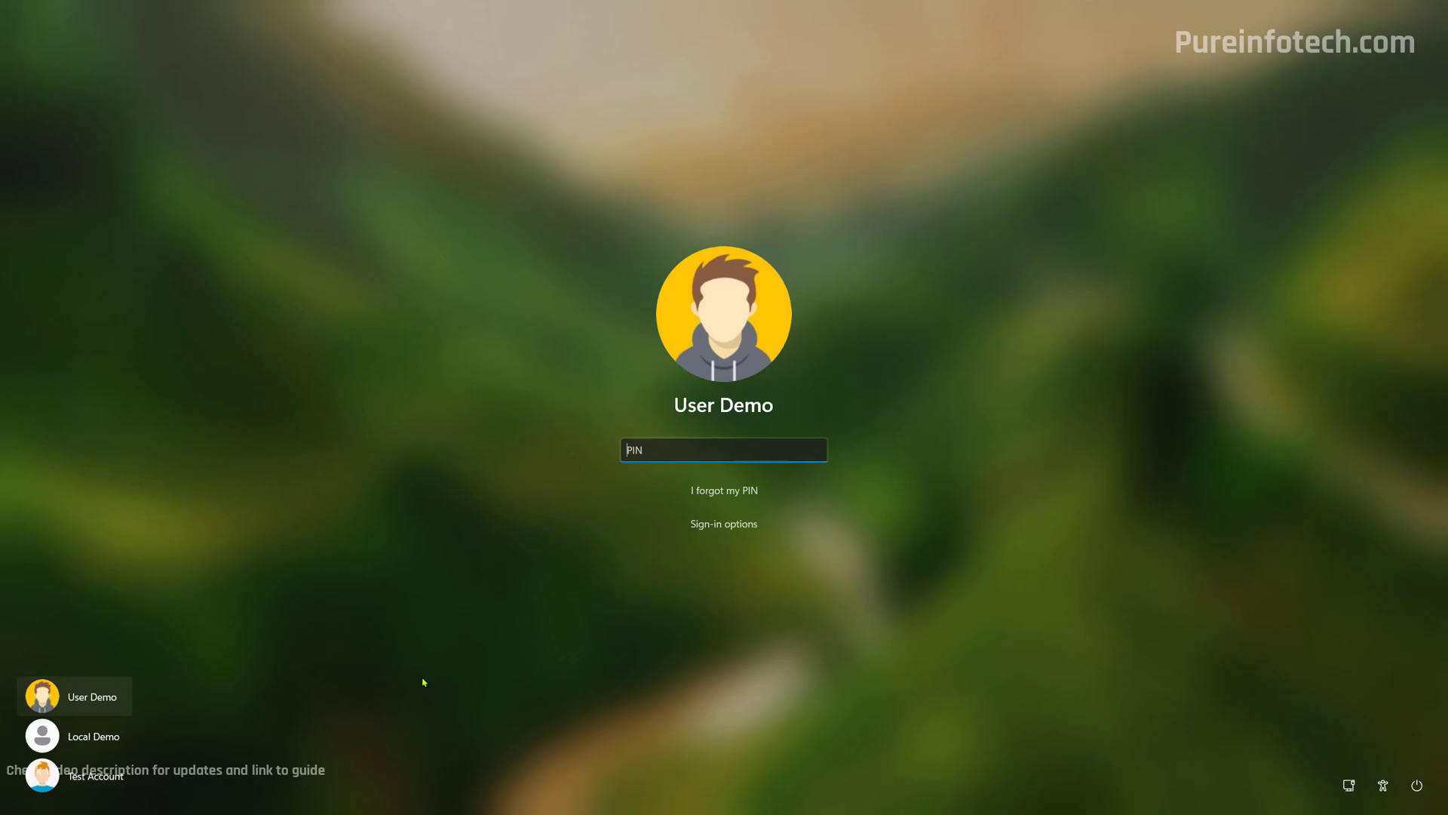
type("1234")
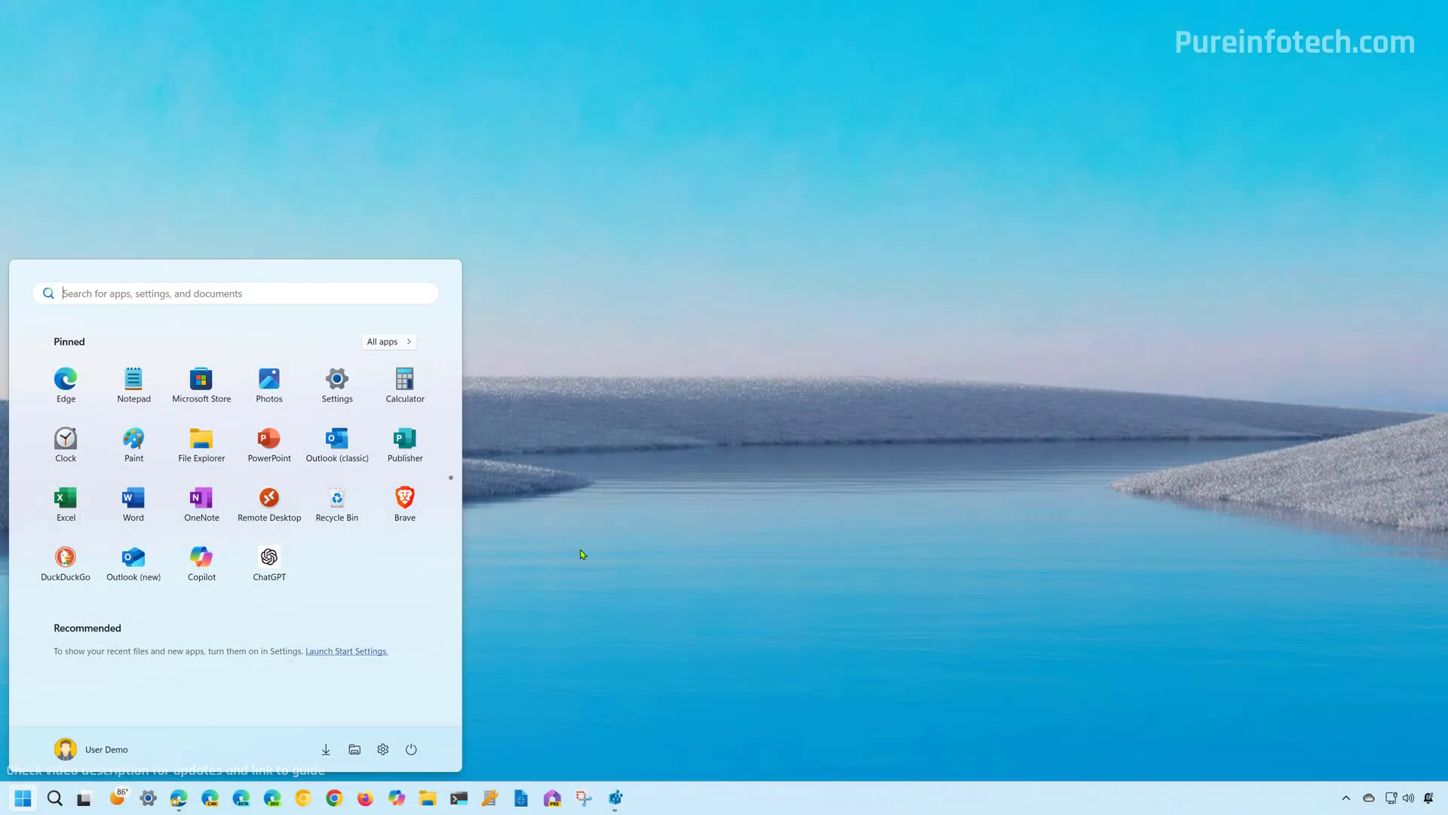
Navigate the key path back to the Windows key and select Personalization.
left_click(580, 549)
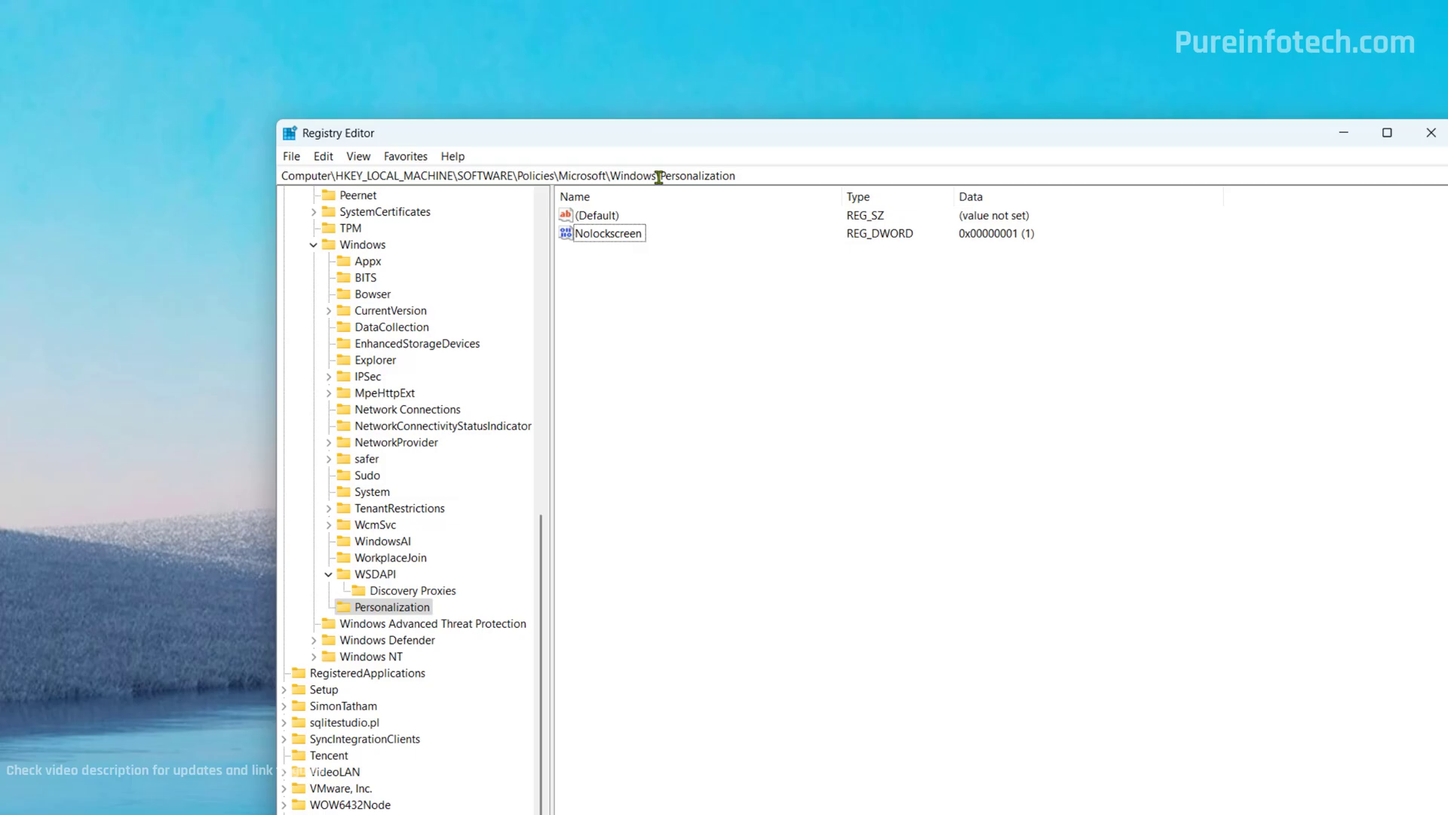
double_click(789, 174)
key("BackSpace")
key("Return")
left_click(393, 609)
Delete the Personalization key with its subkeys and close Registry Editor.
right_click(405, 607)
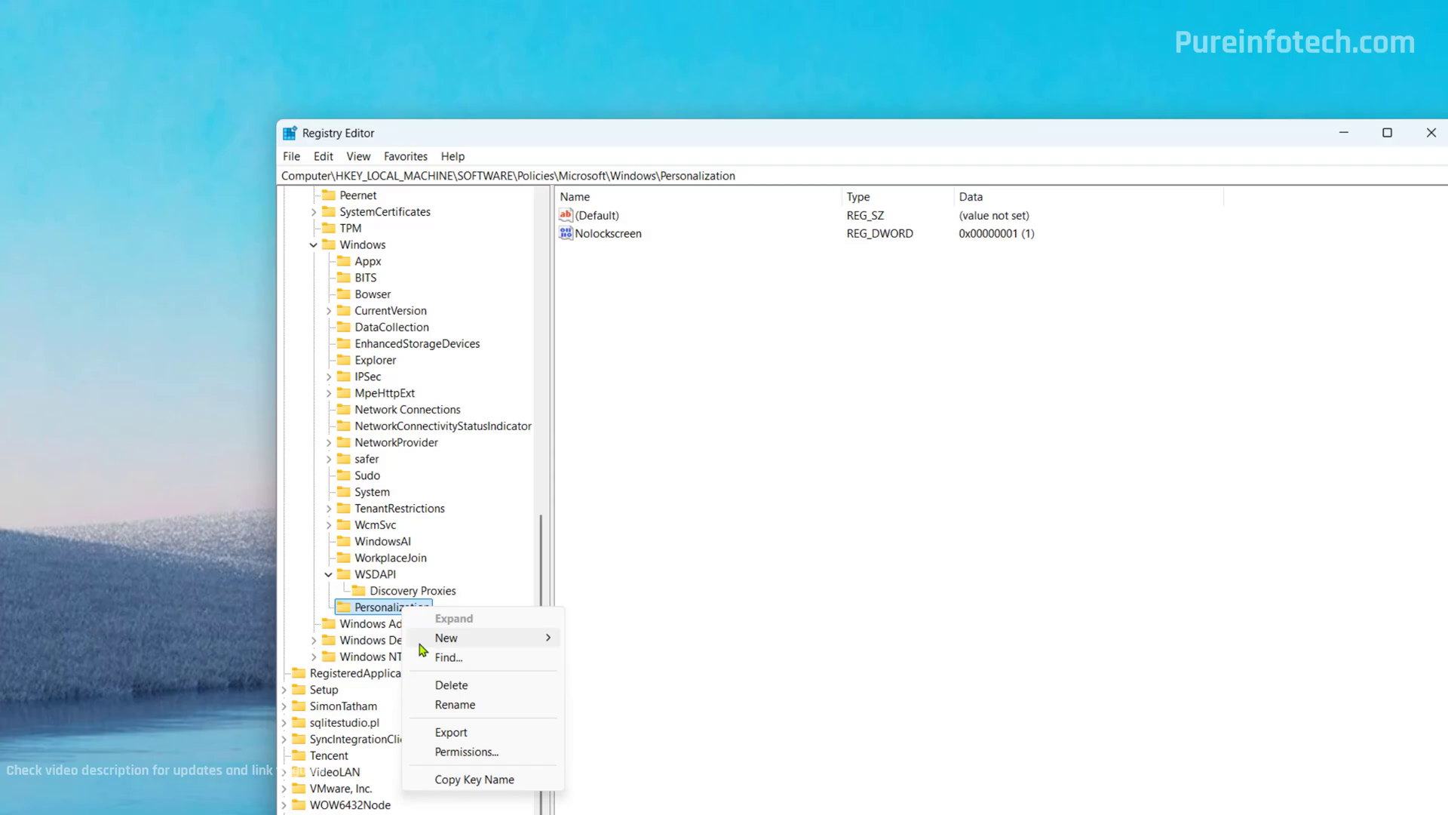
left_click(483, 691)
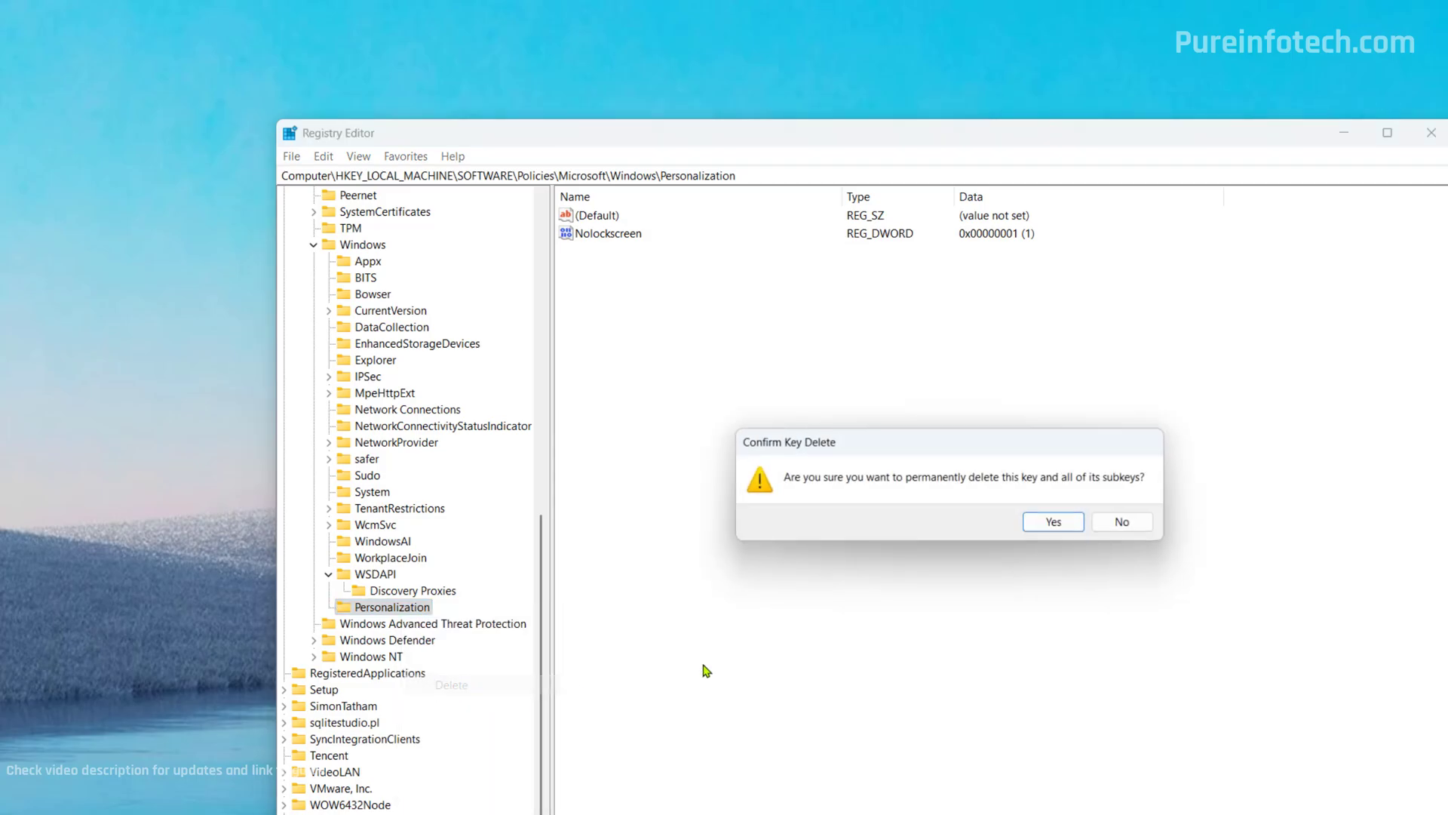
left_click(1056, 523)
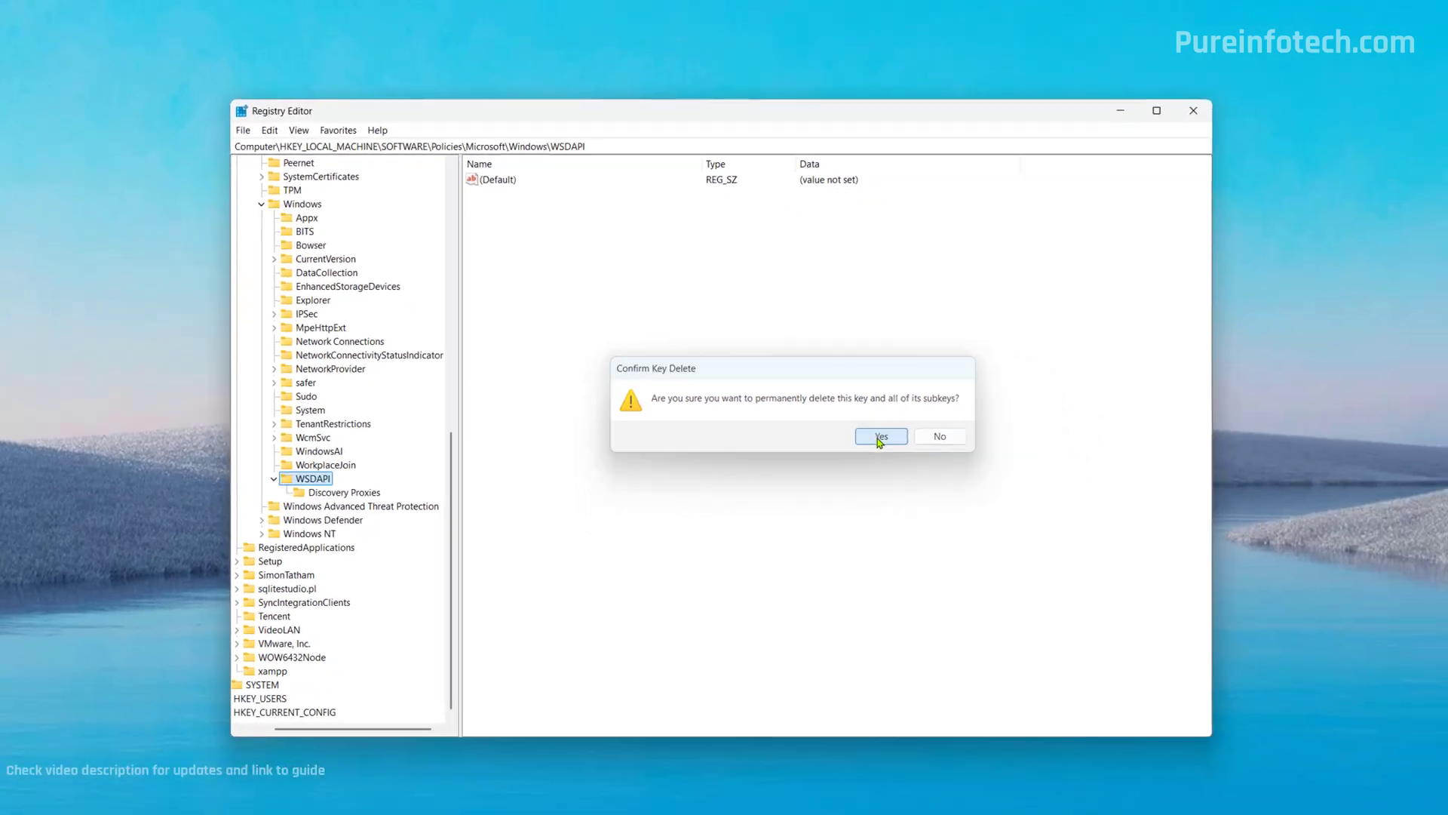
left_click(880, 437)
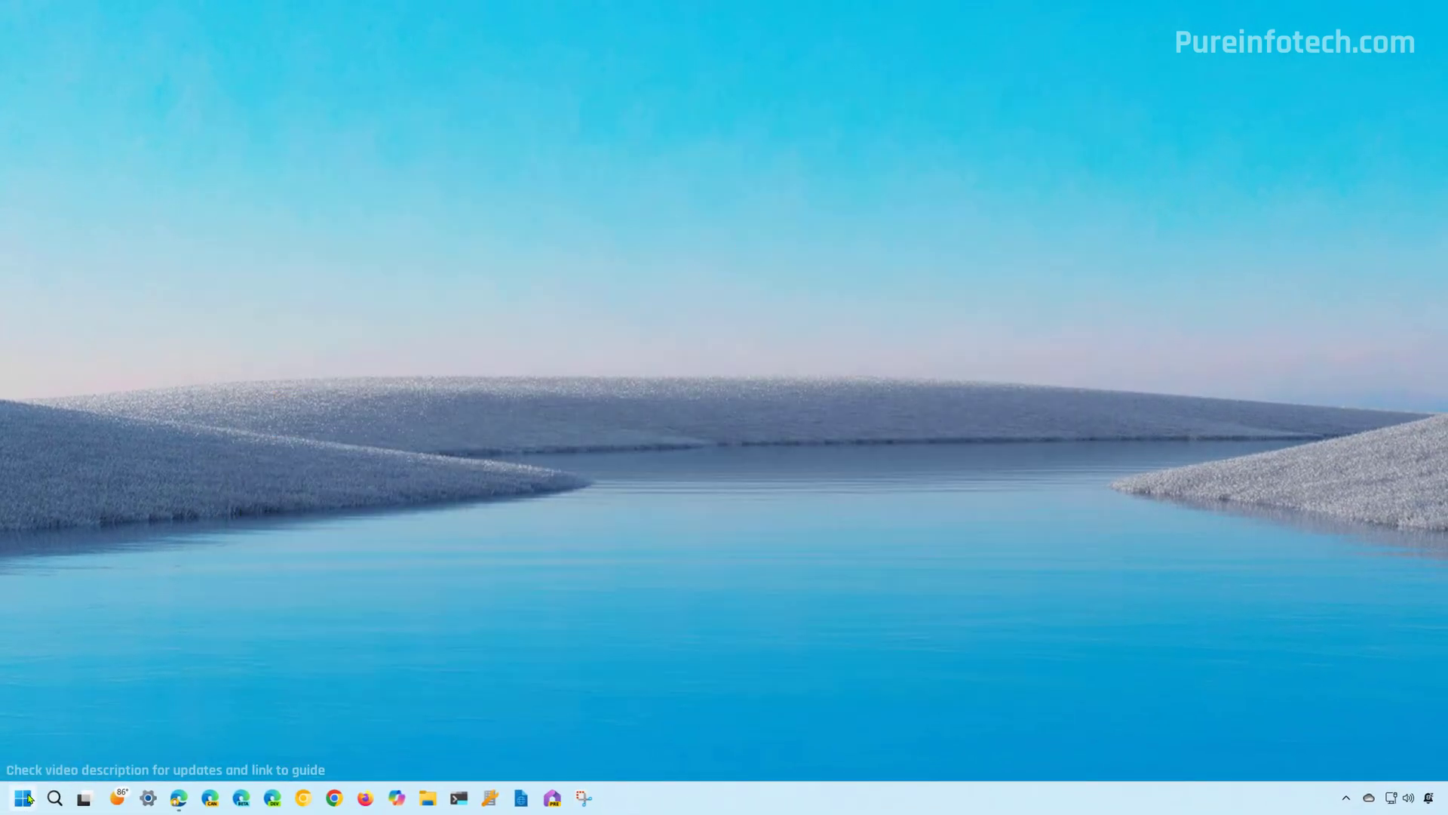
Lock the PC from the Start power menu, dismiss the returned lock screen, and sign in with the PIN.
left_click(23, 798)
left_click(411, 748)
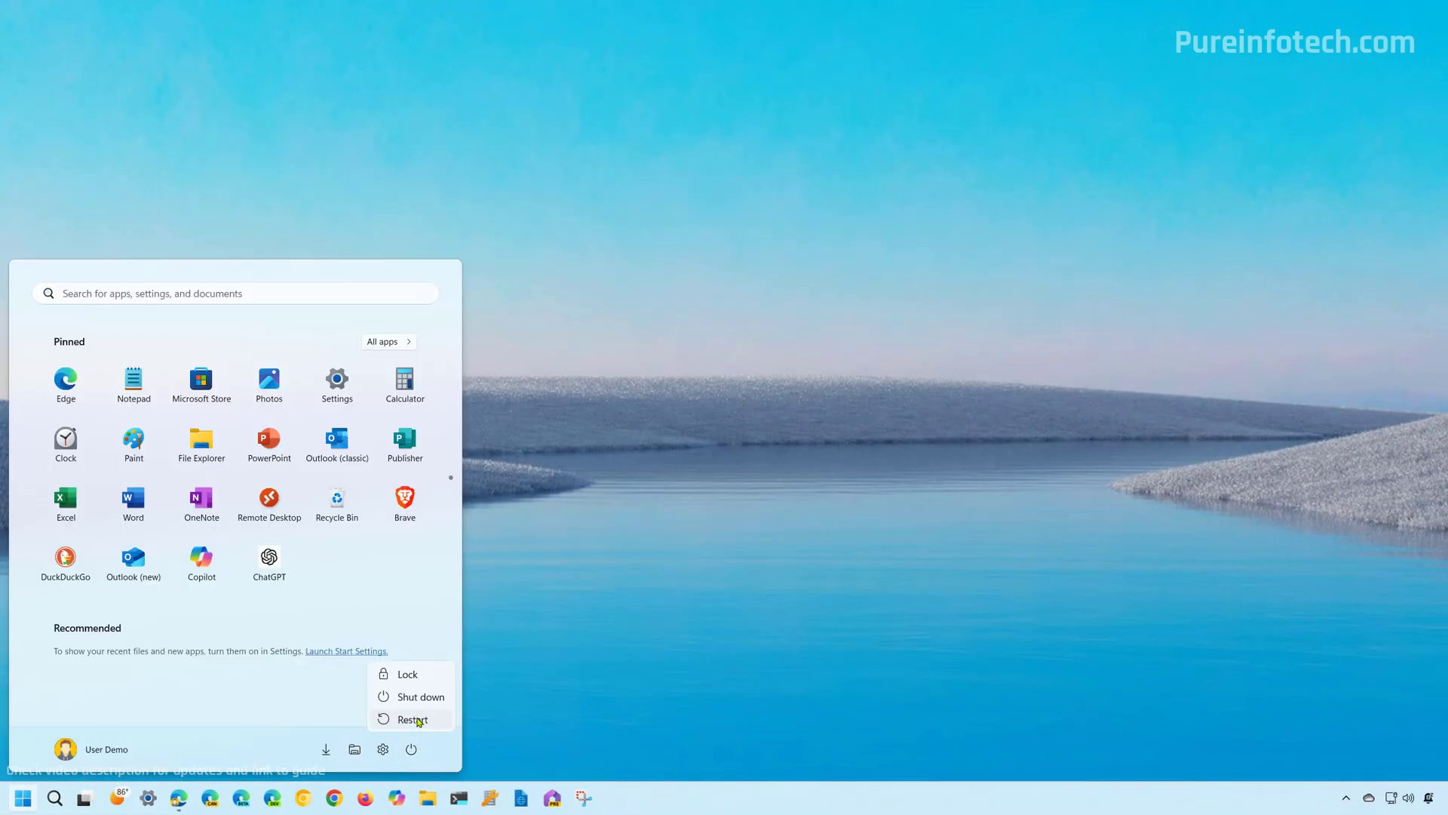
left_click(408, 674)
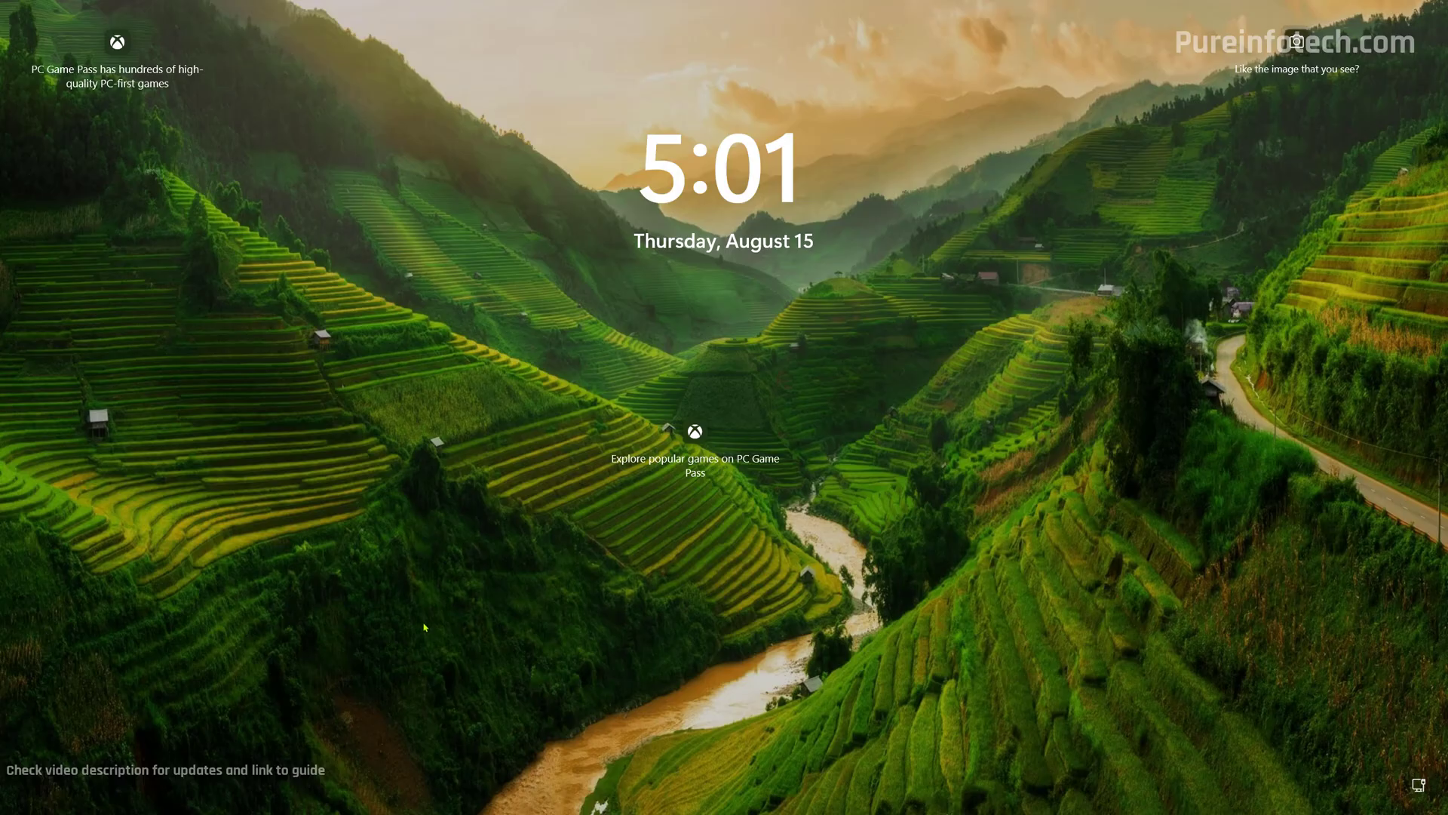
left_click(425, 628)
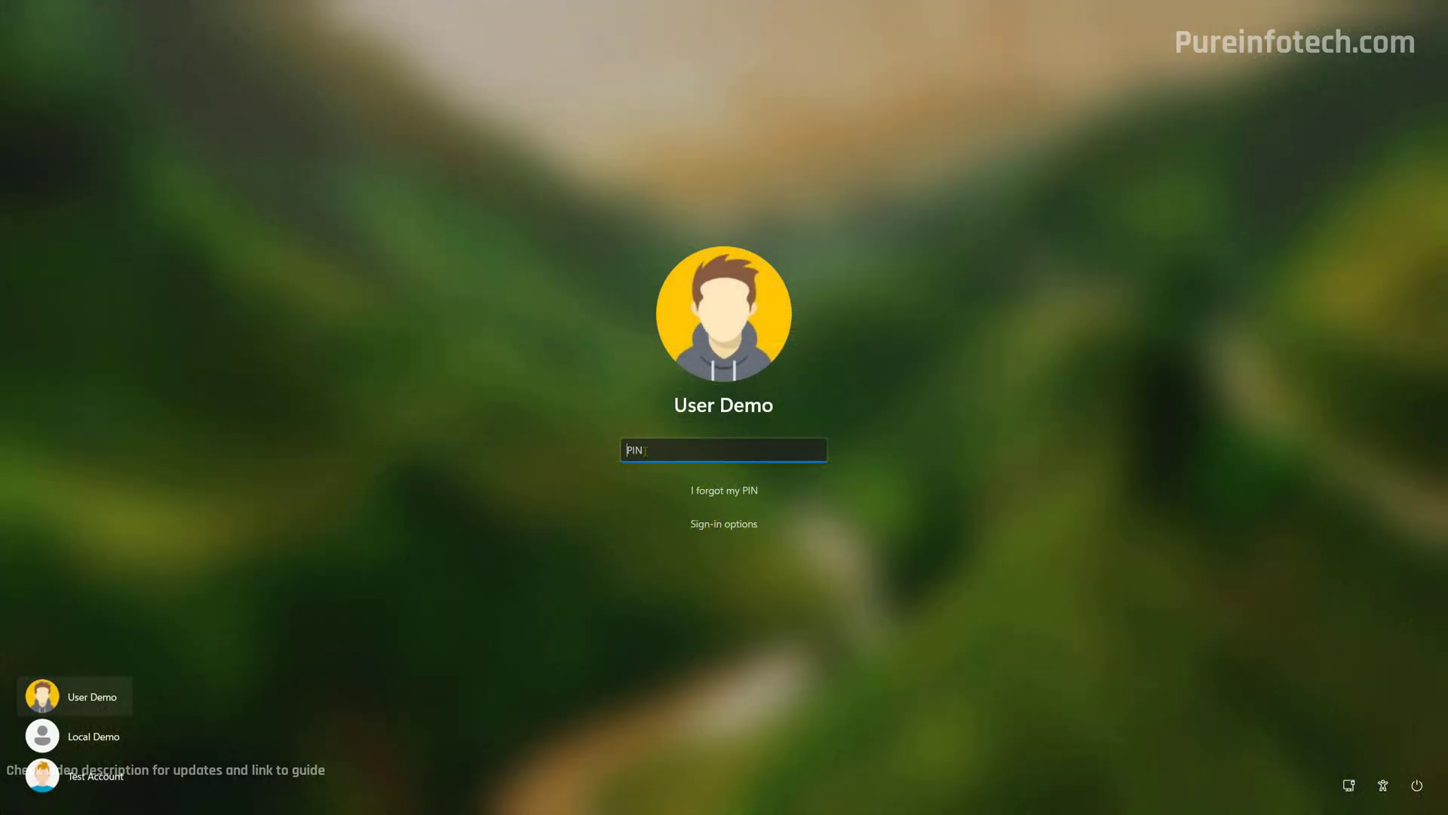
type("****")
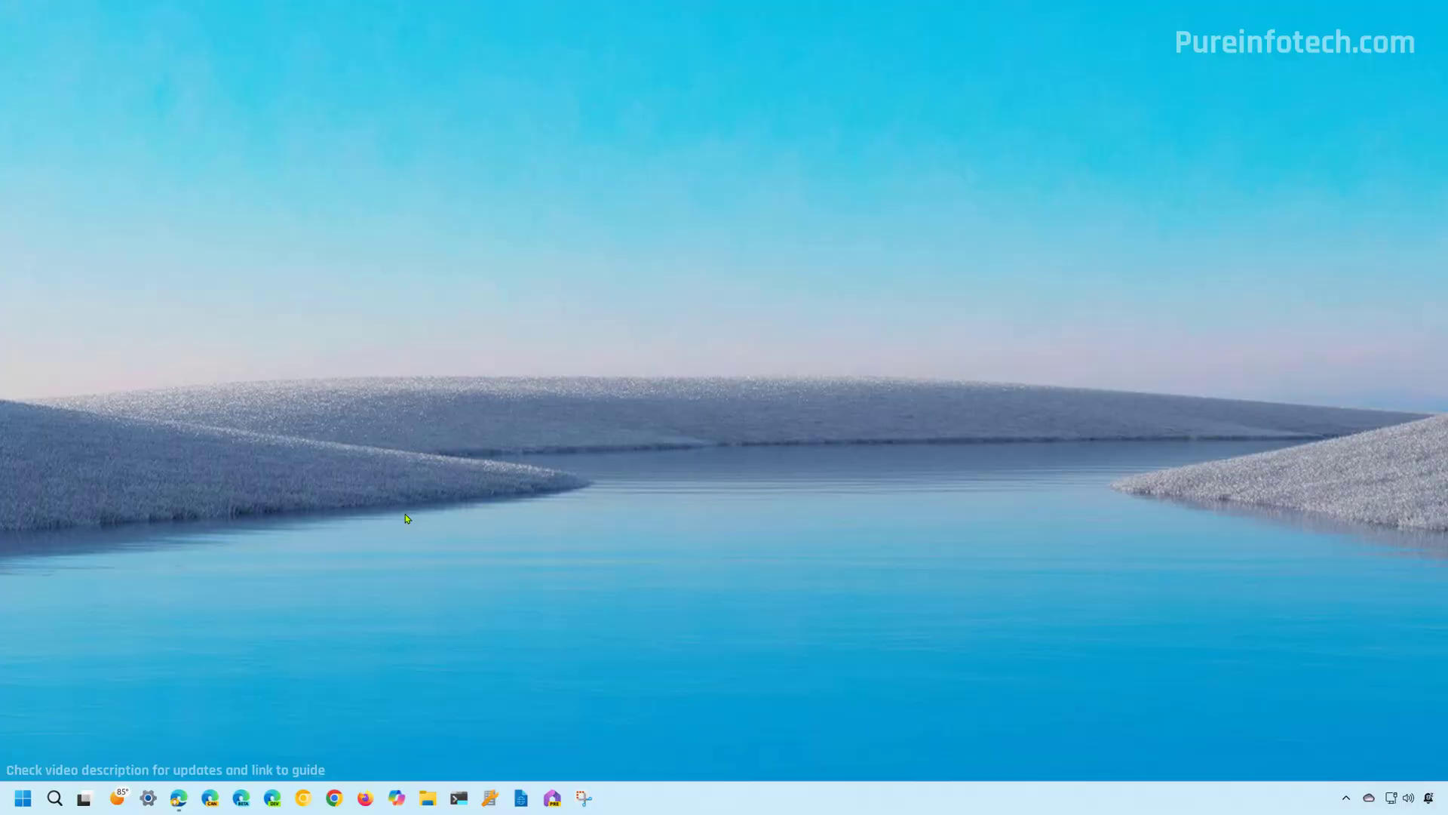